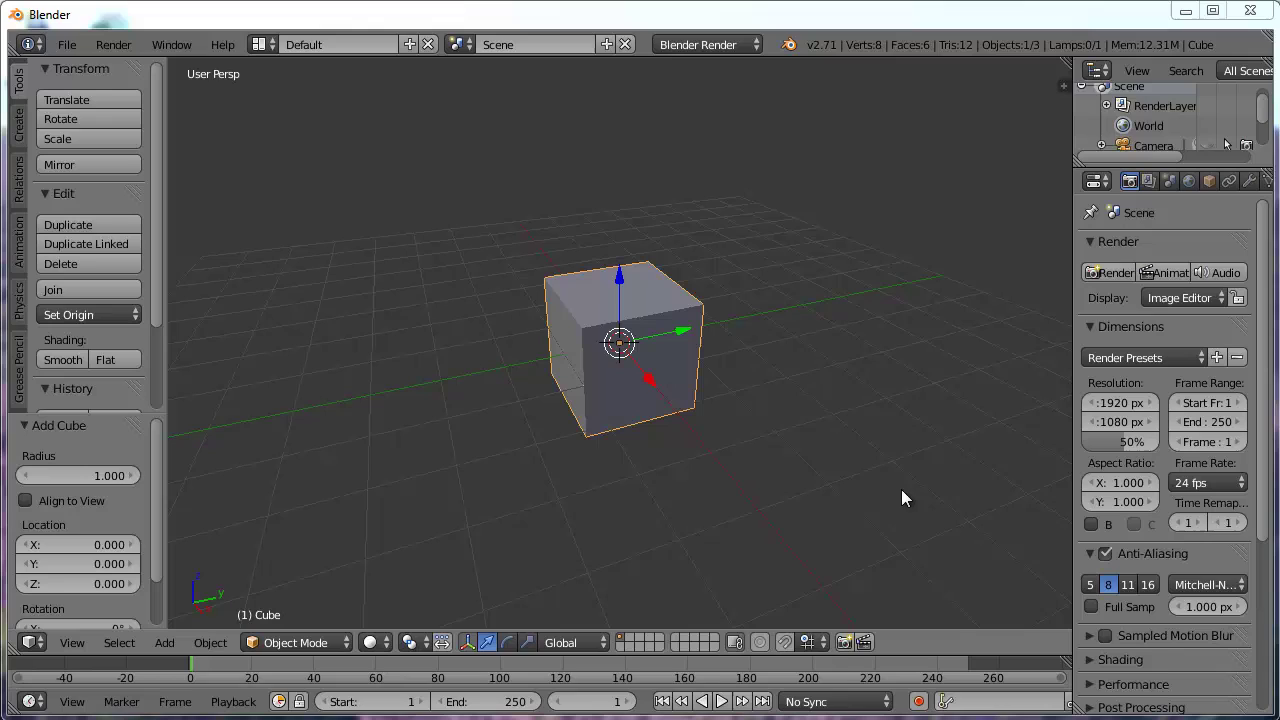
- Delete the default cube from the scene
click(836, 486)
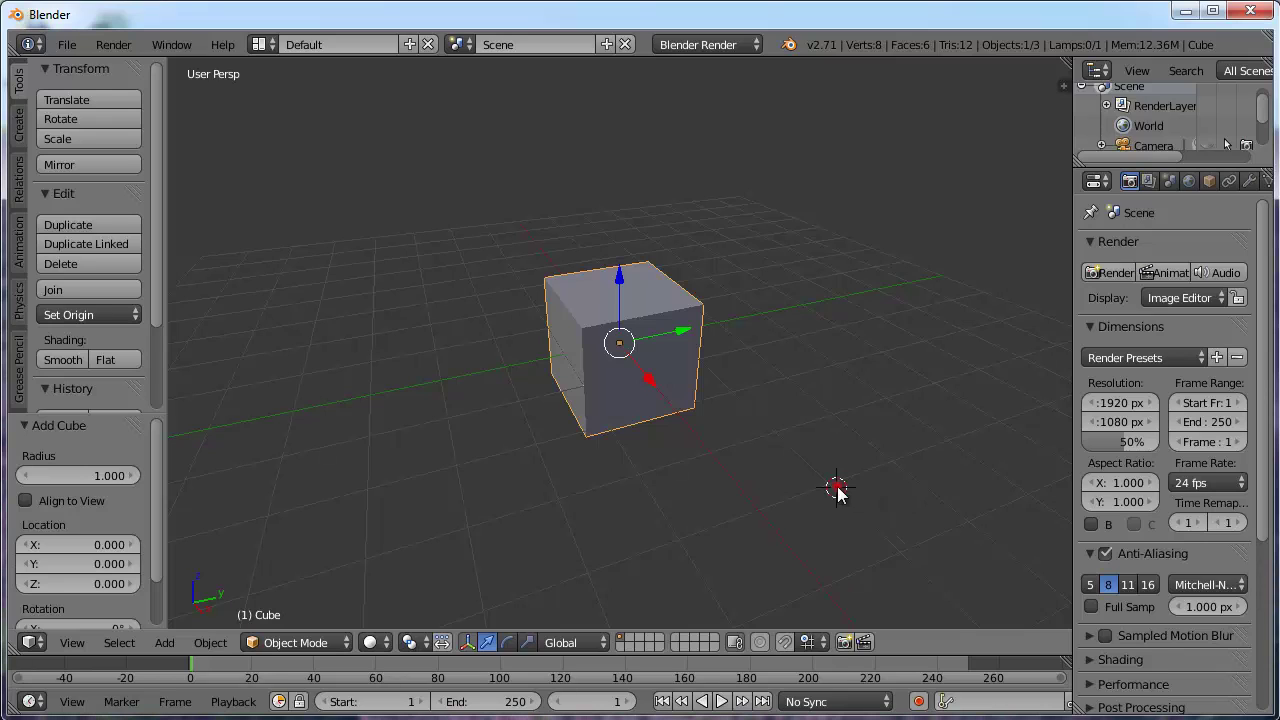
key(x)
click(790, 440)
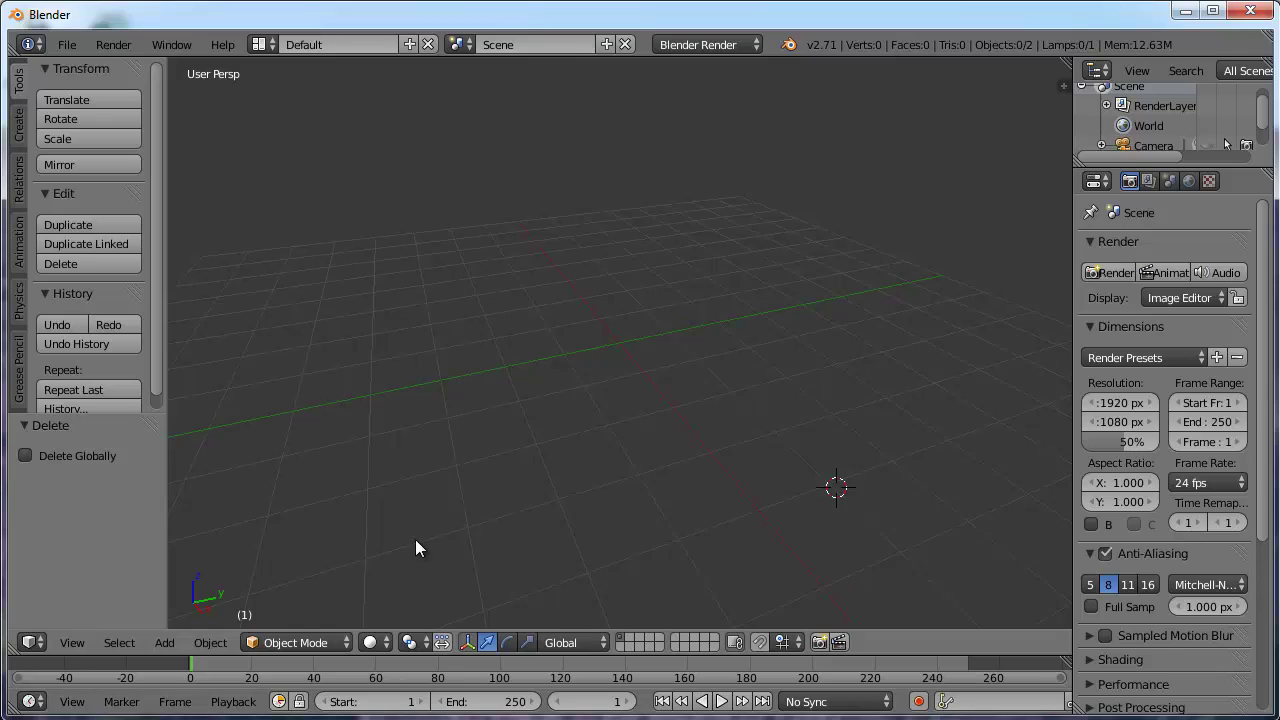
- Snap the 3D cursor back to the world origin and bring up the Add > Curve menu
key(shift+s)
click(390, 630)
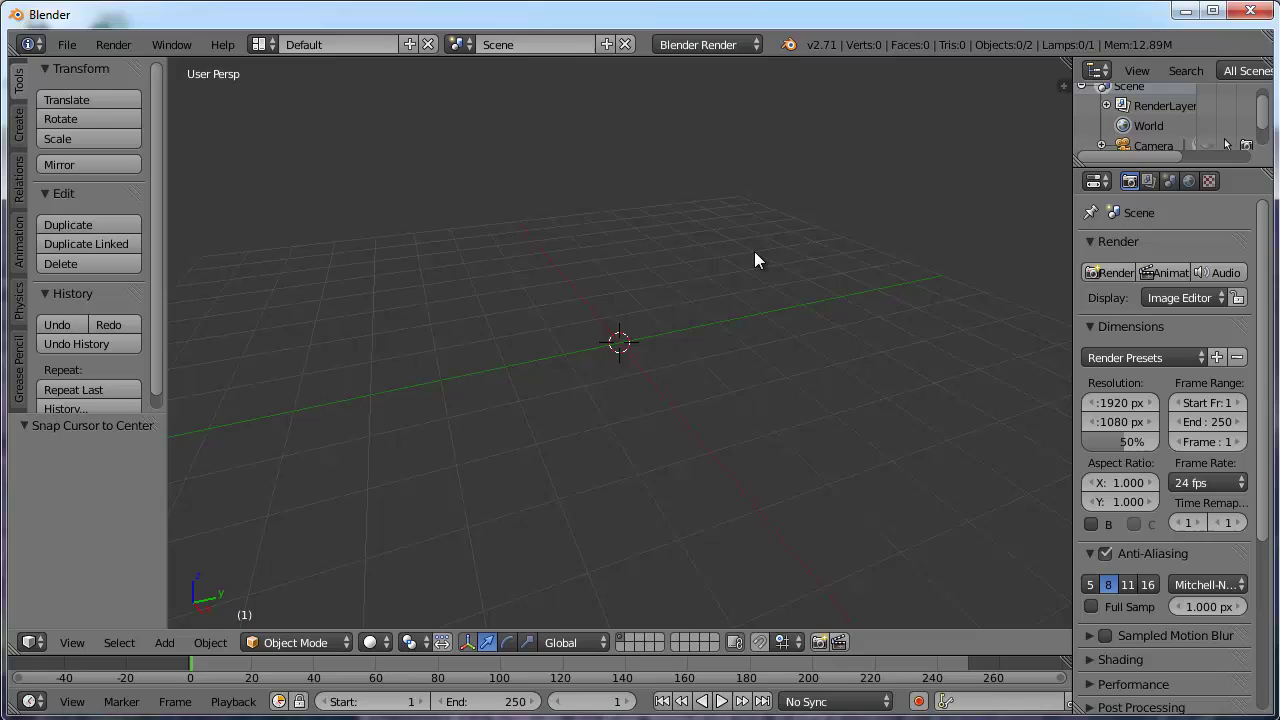
key(shift+a)
mouse_move(755, 270)
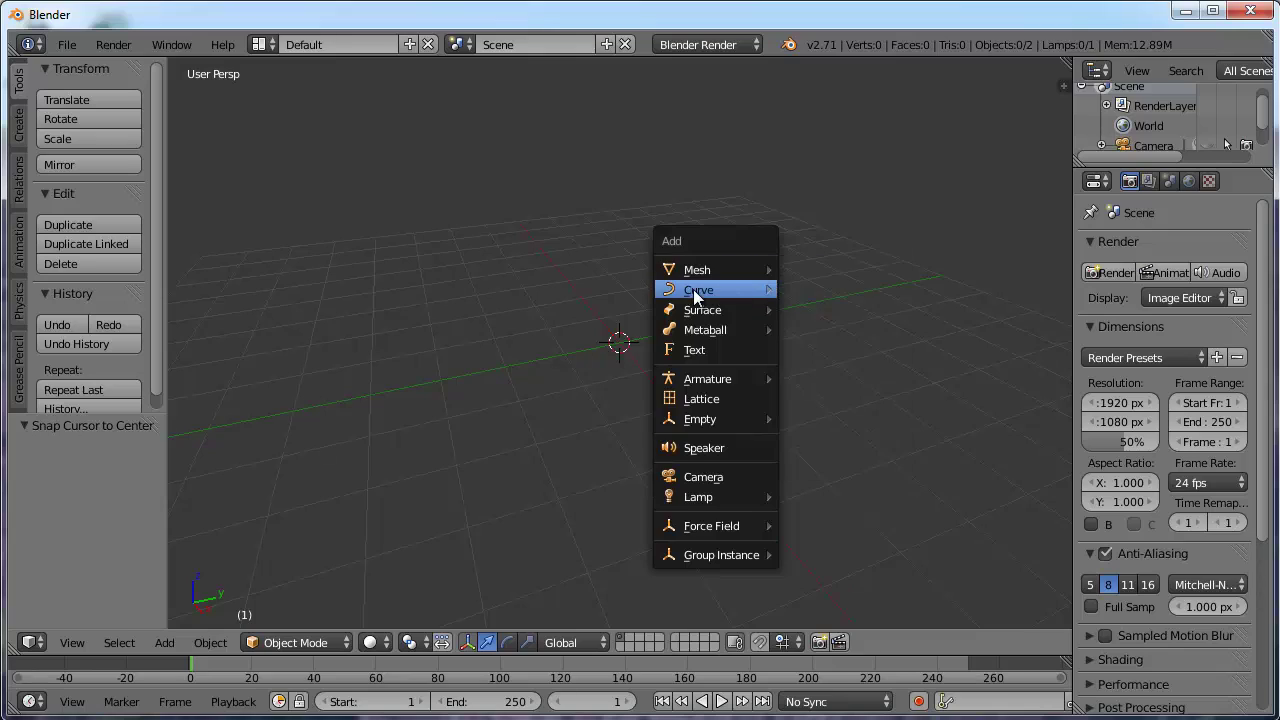
mouse_move(705, 291)
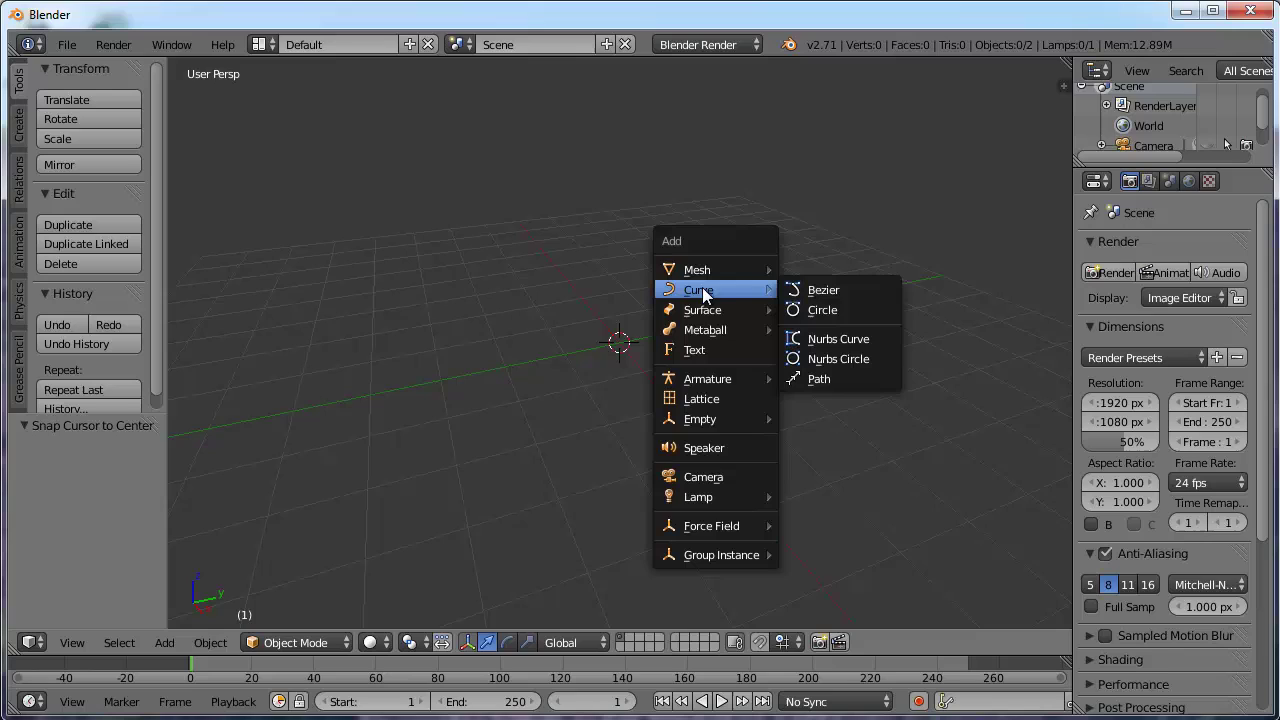
- Add a Bezier curve at the origin and enter Edit Mode on it
click(863, 289)
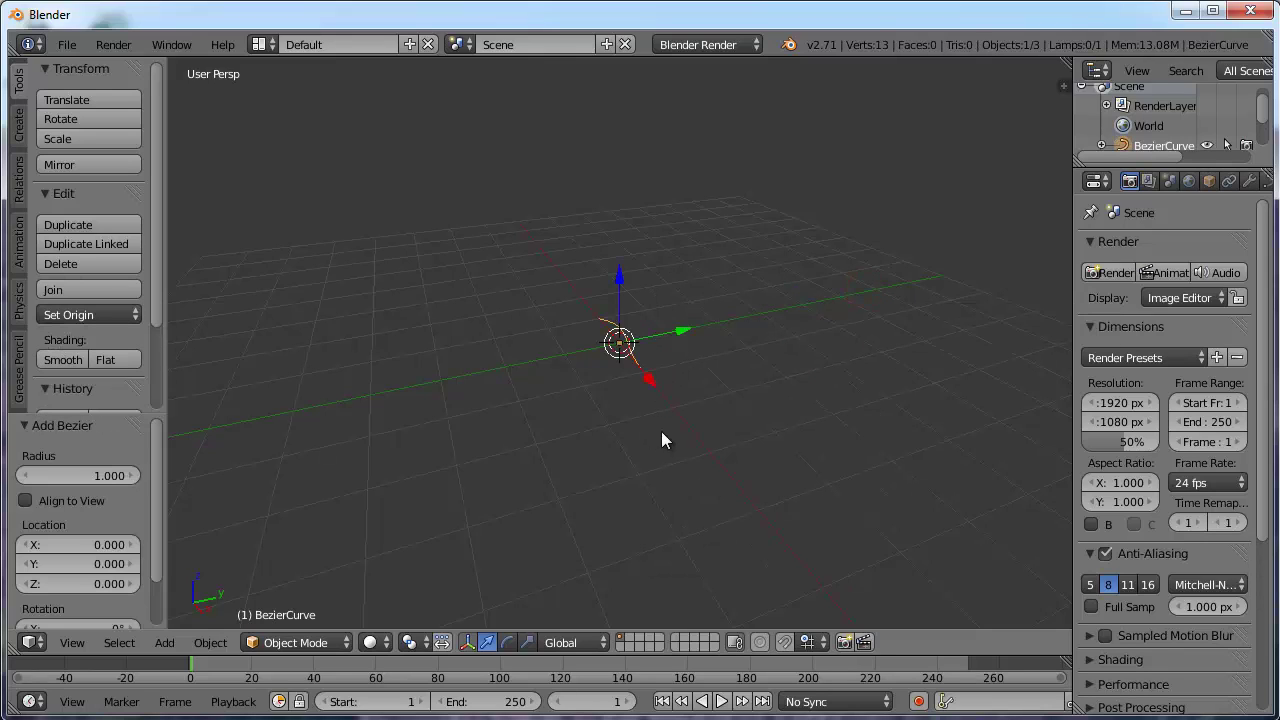
middle_drag(612, 350, 688, 380)
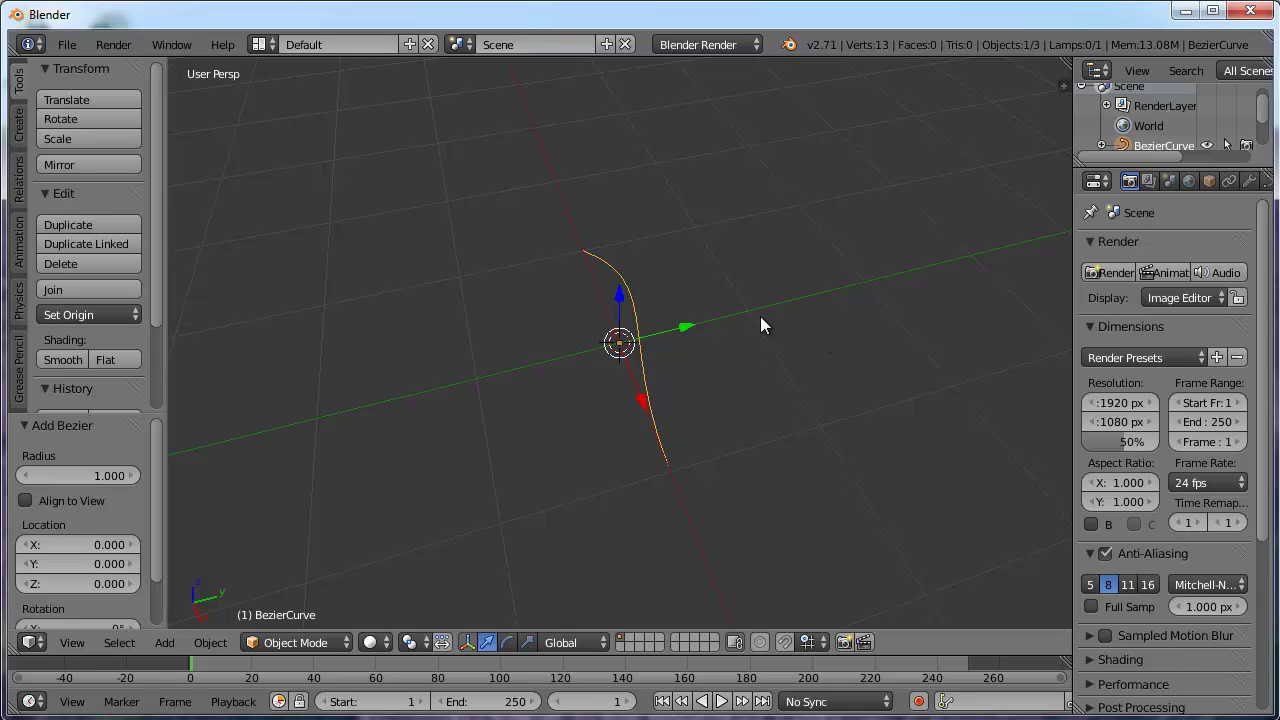
middle_drag(701, 362, 725, 409)
key(Tab)
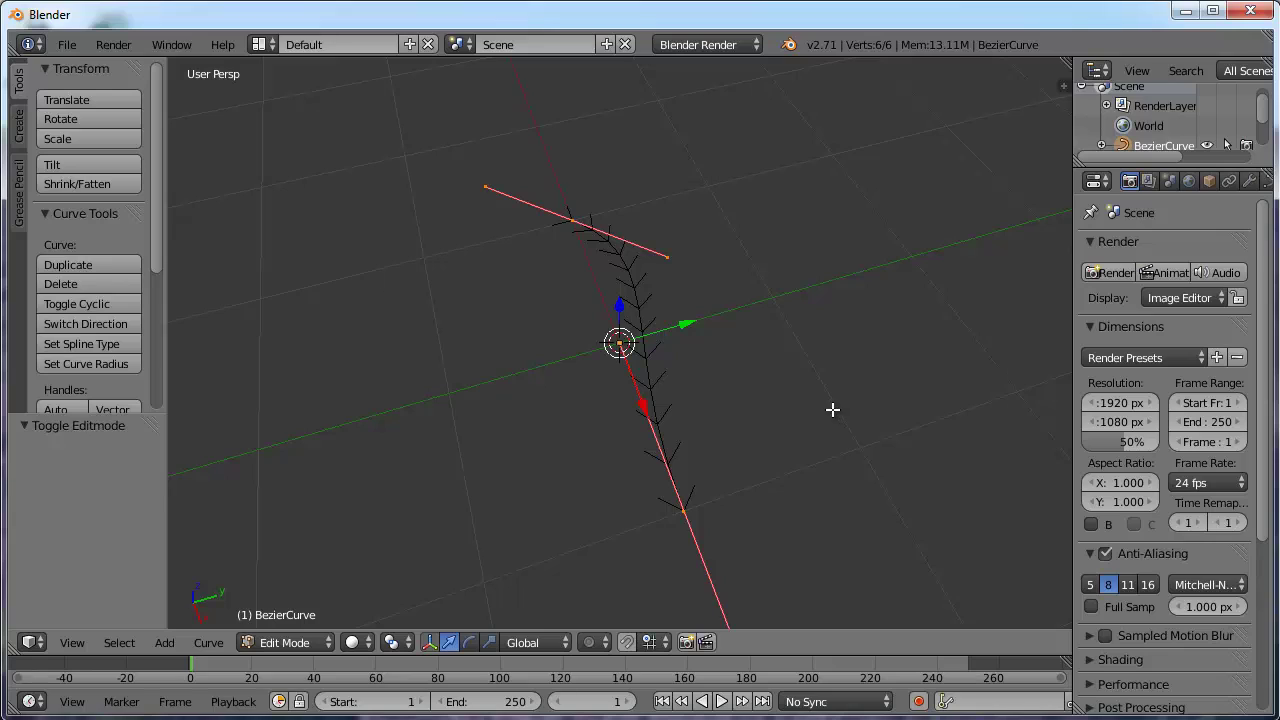
- Select the curve's control points and handle ends to prepare them for reshaping
right_click(572, 220)
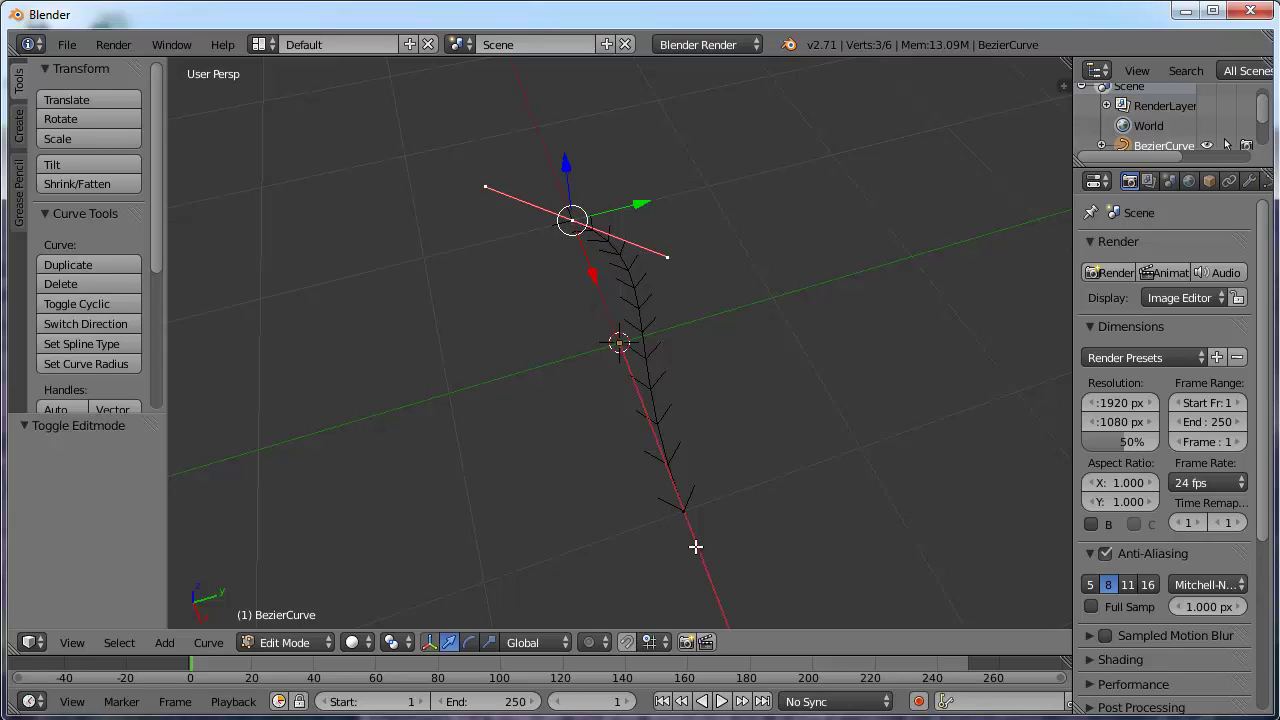
right_click(684, 510)
right_click(572, 219)
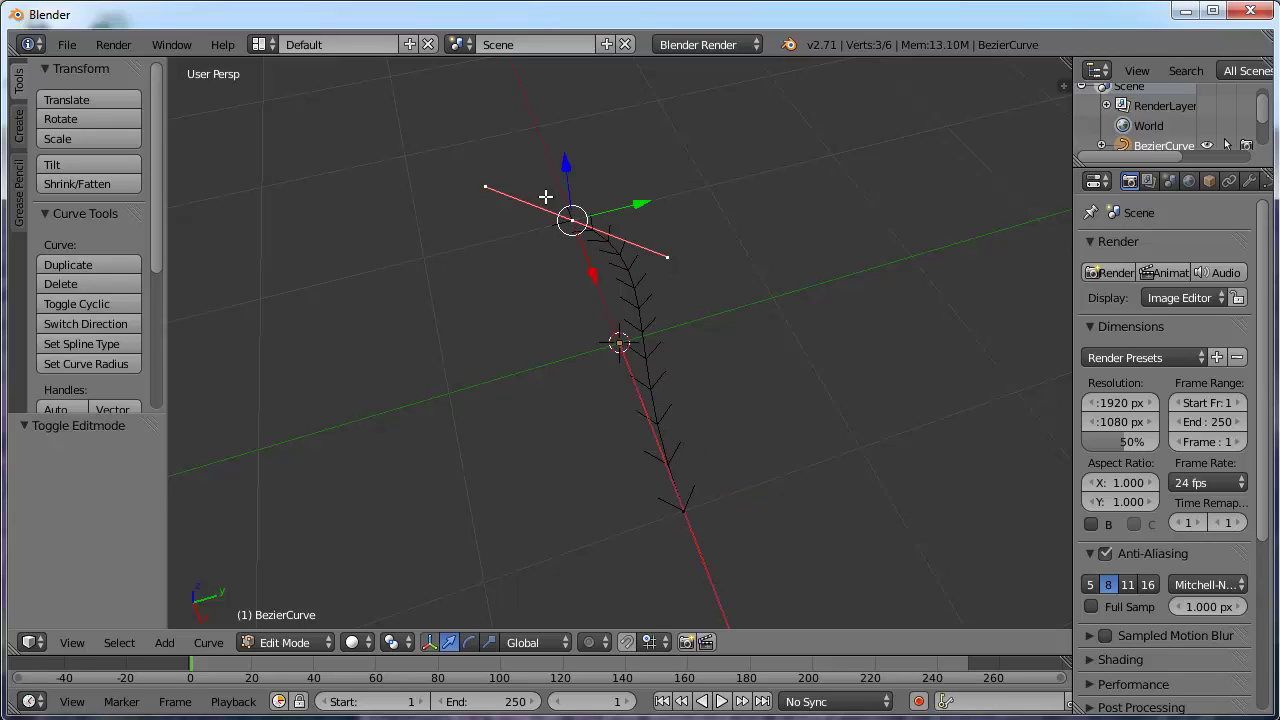
right_click(668, 257)
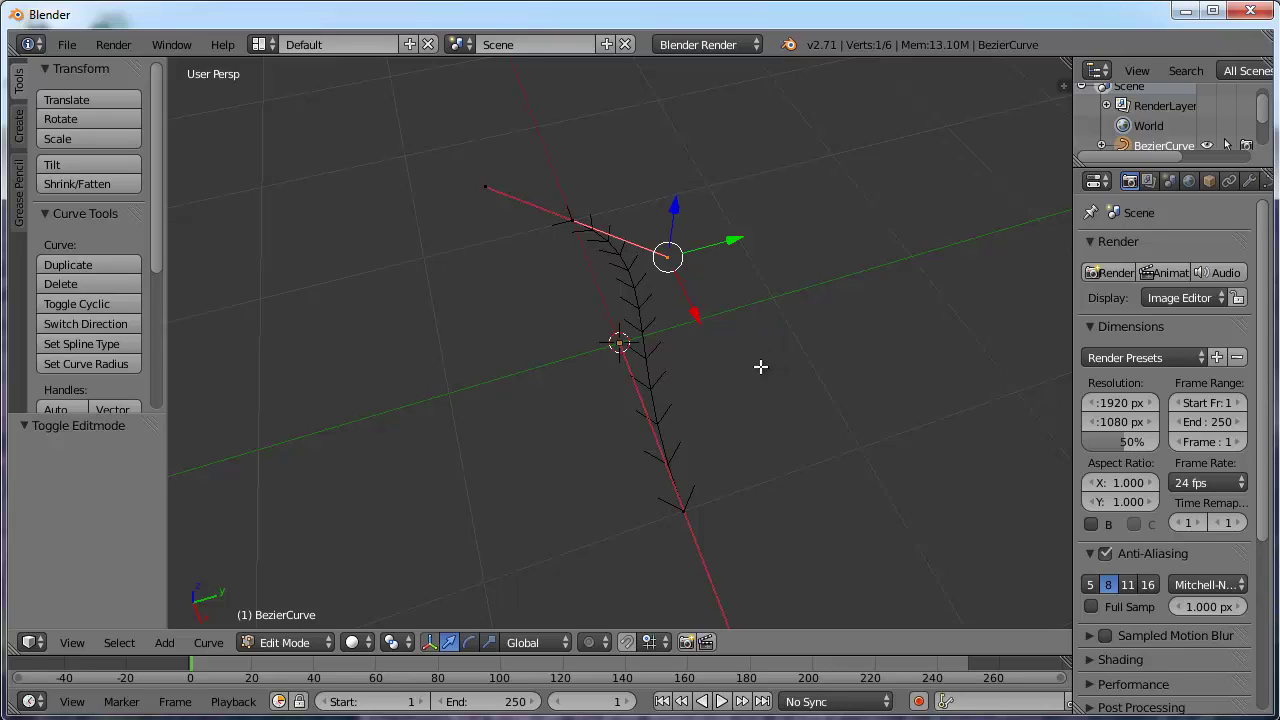
- In top view, move the left control point down-left and swing both its handles outward
key(KP_7)
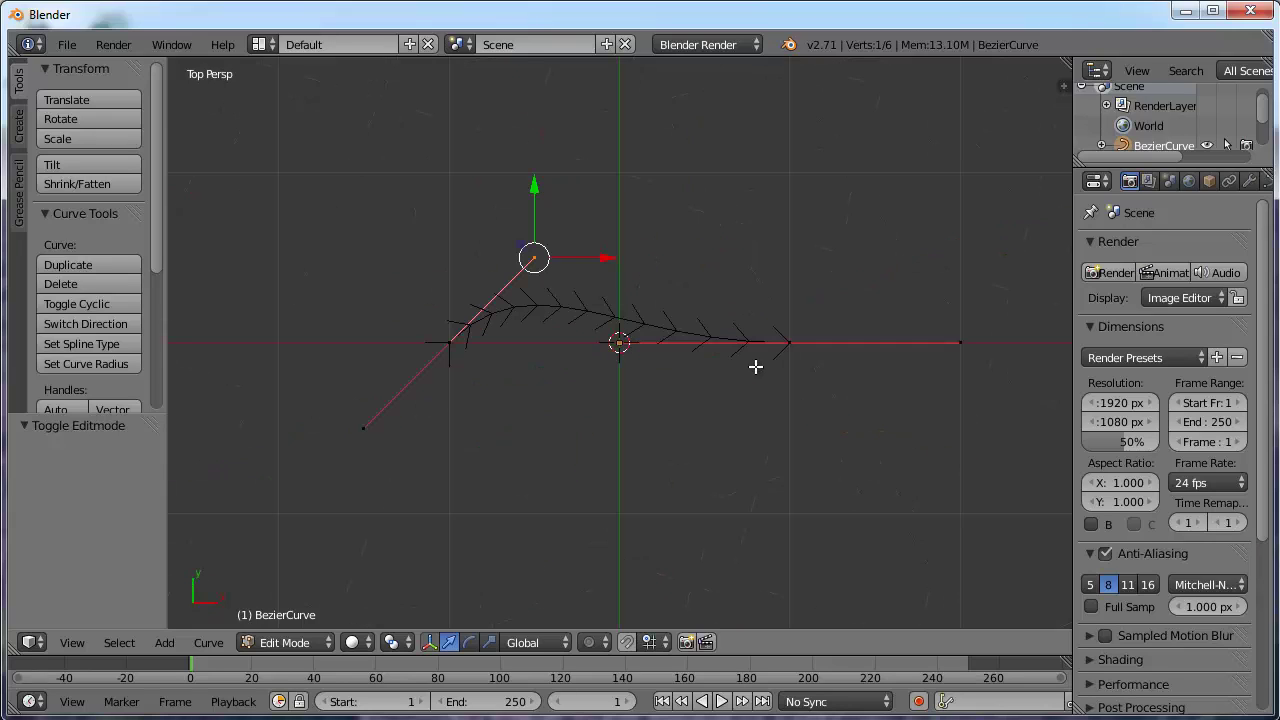
right_click(452, 343)
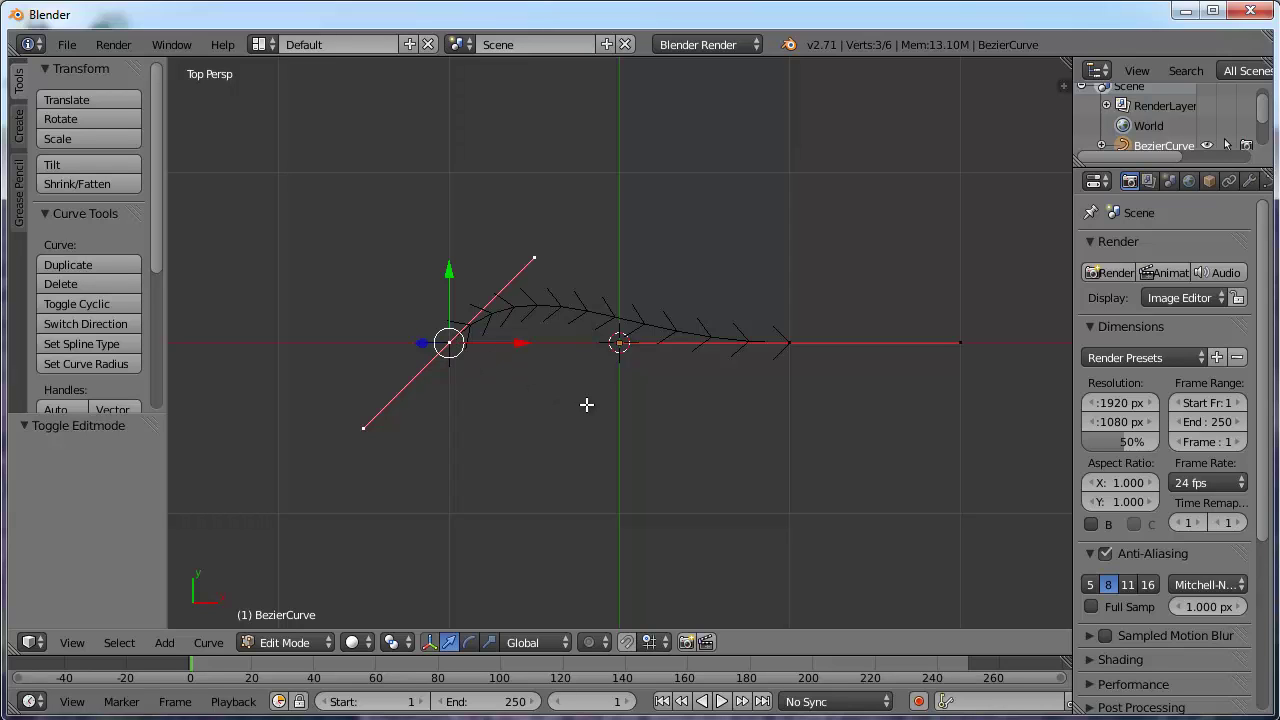
key(g)
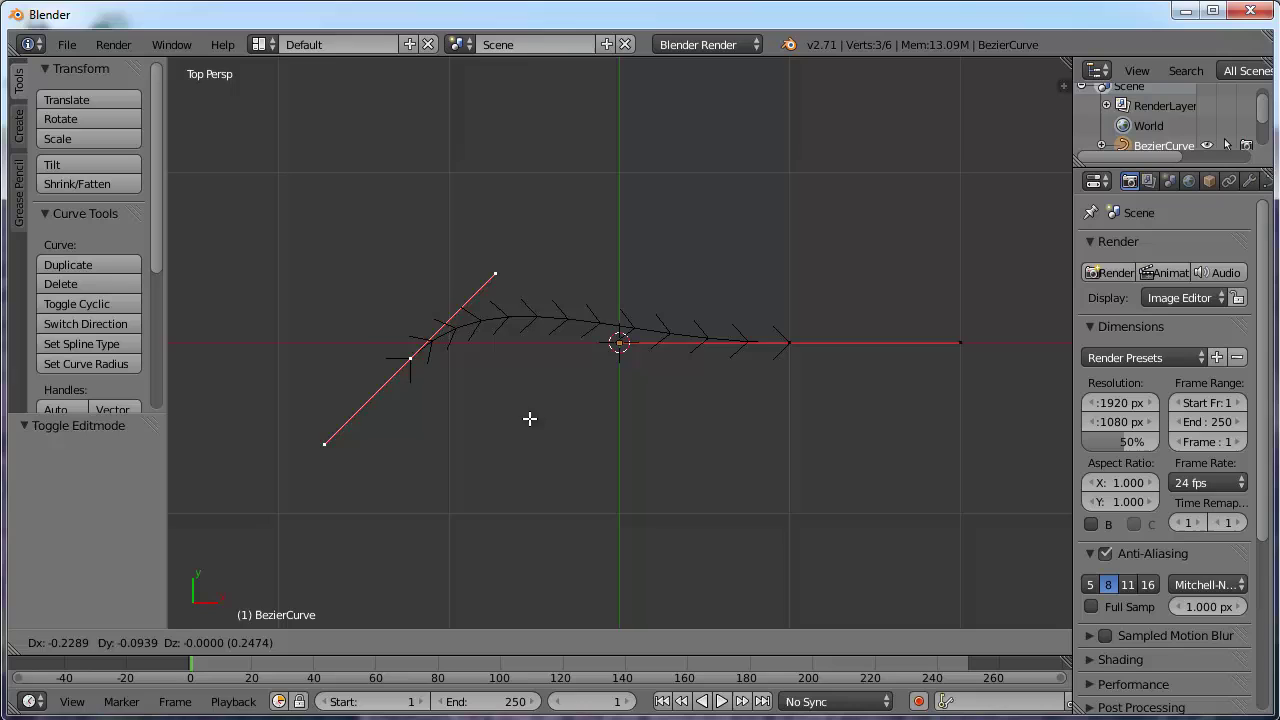
click(533, 438)
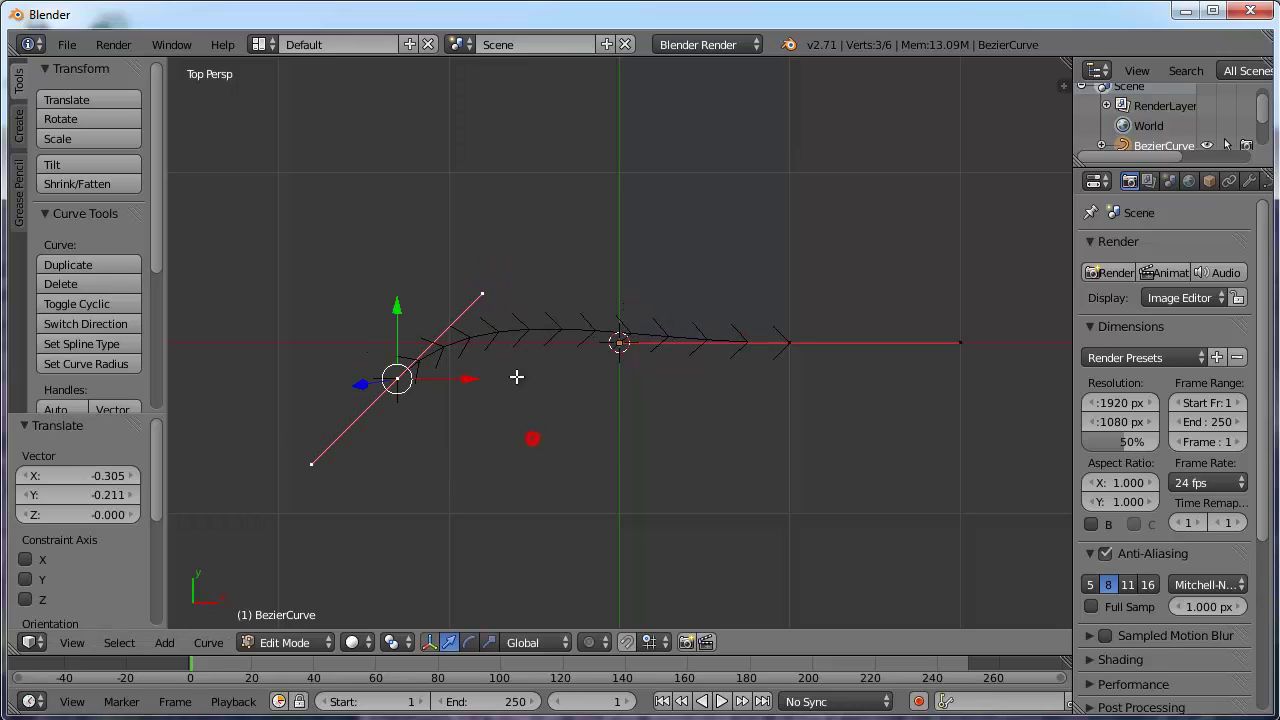
right_click(482, 295)
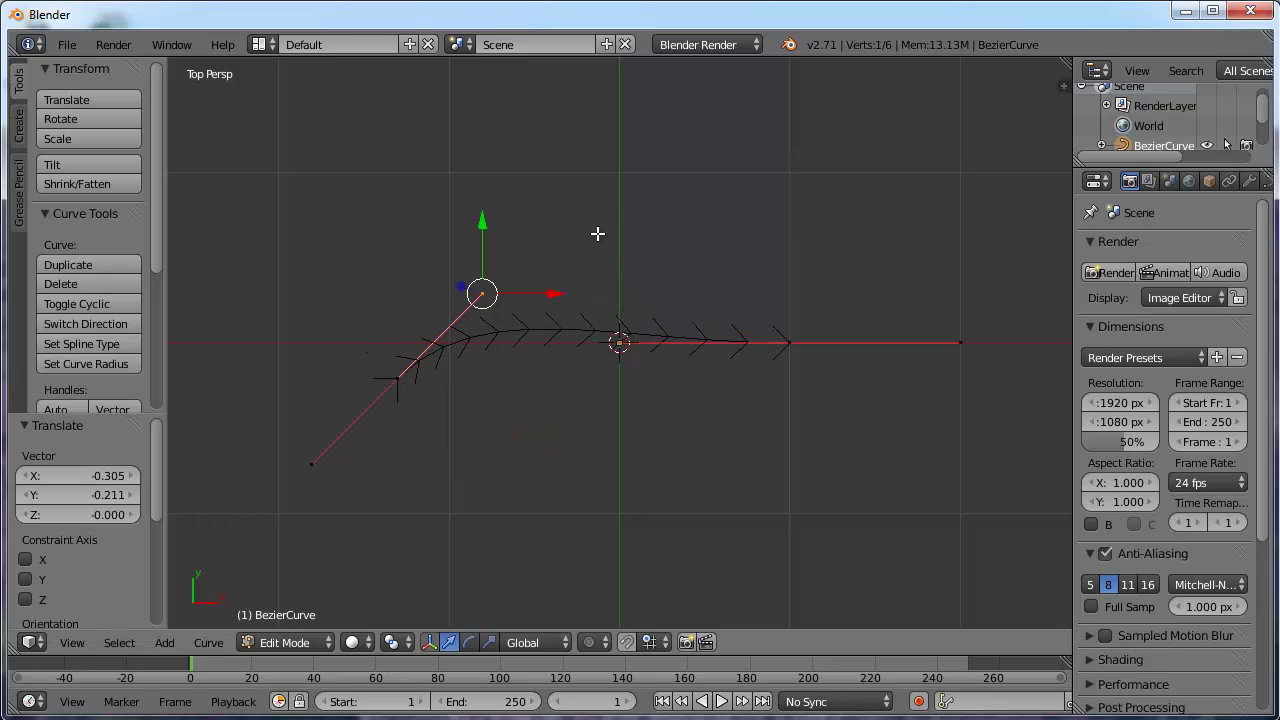
key(g)
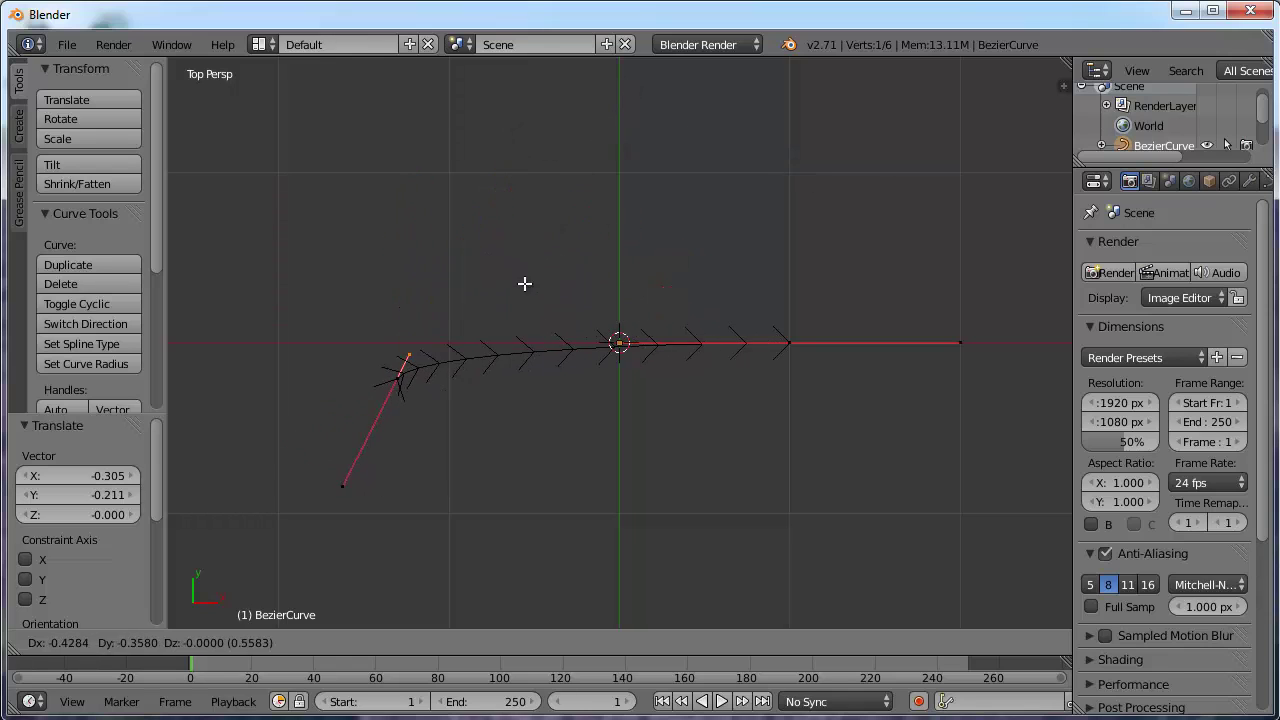
click(631, 79)
right_click(343, 483)
key(g)
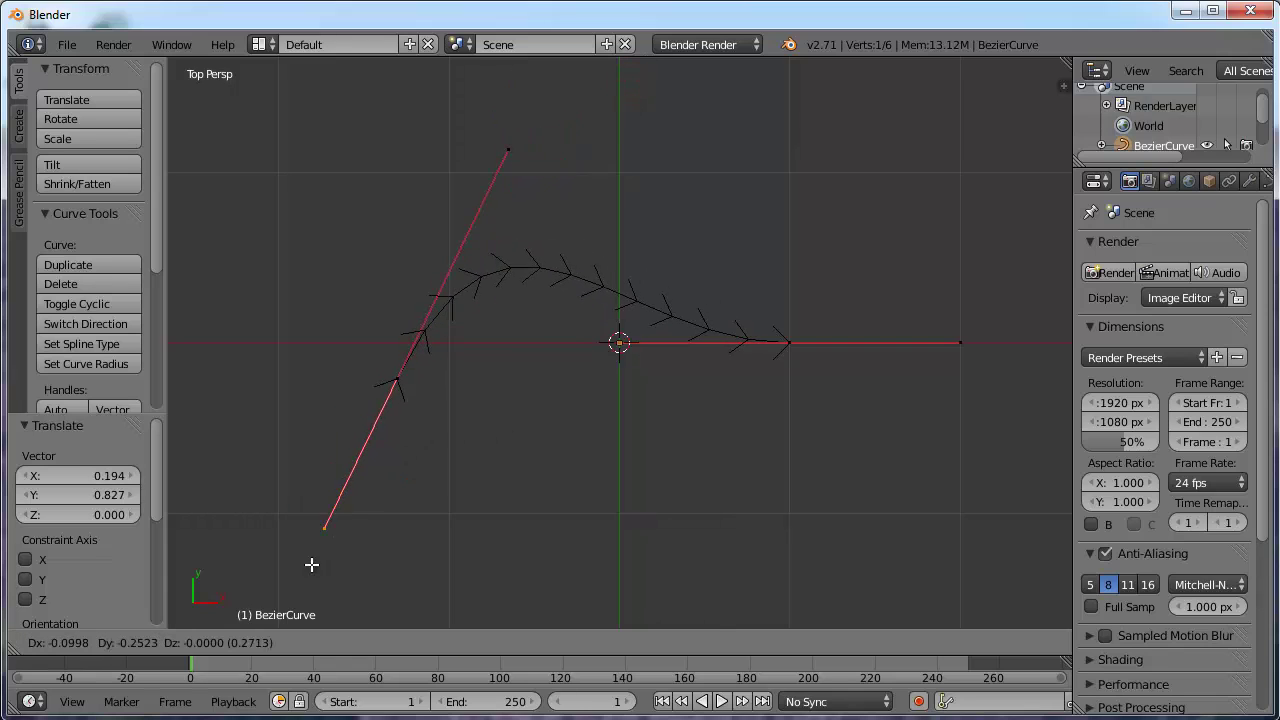
click(367, 570)
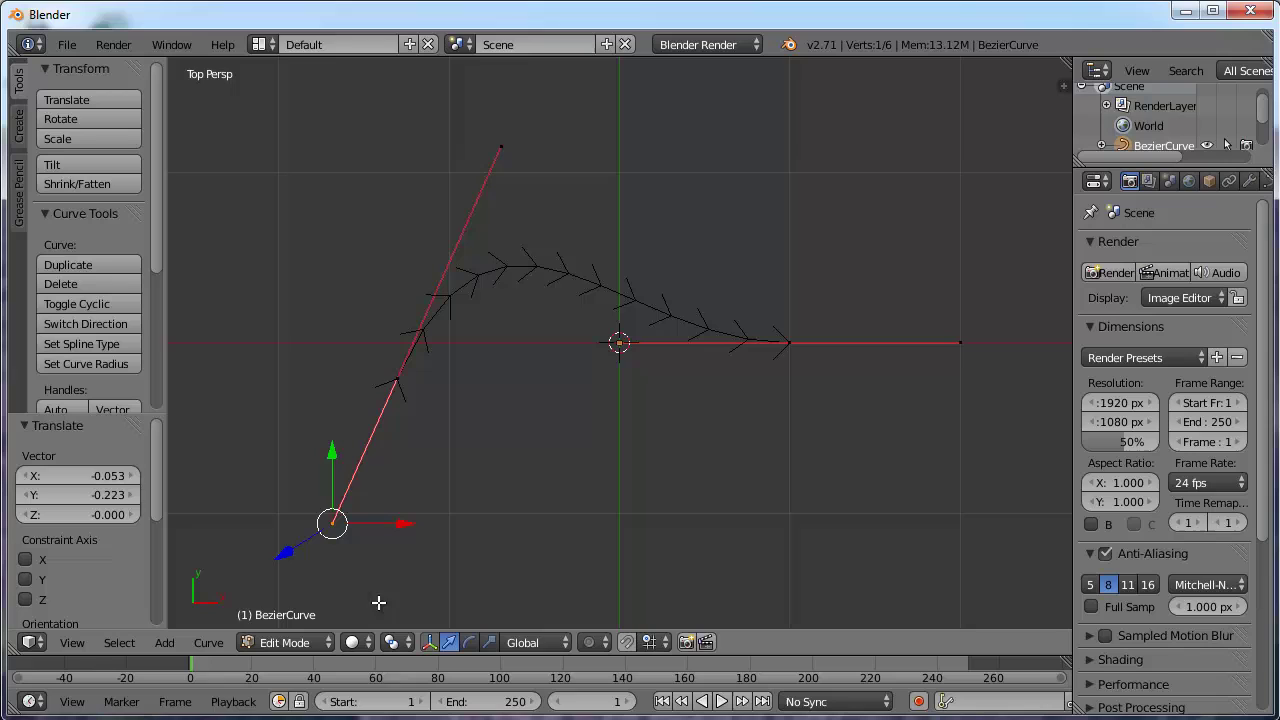
- Lower the right control point and rotate its handles to form the S-shaped wave
right_click(790, 343)
right_click(960, 342)
key(g)
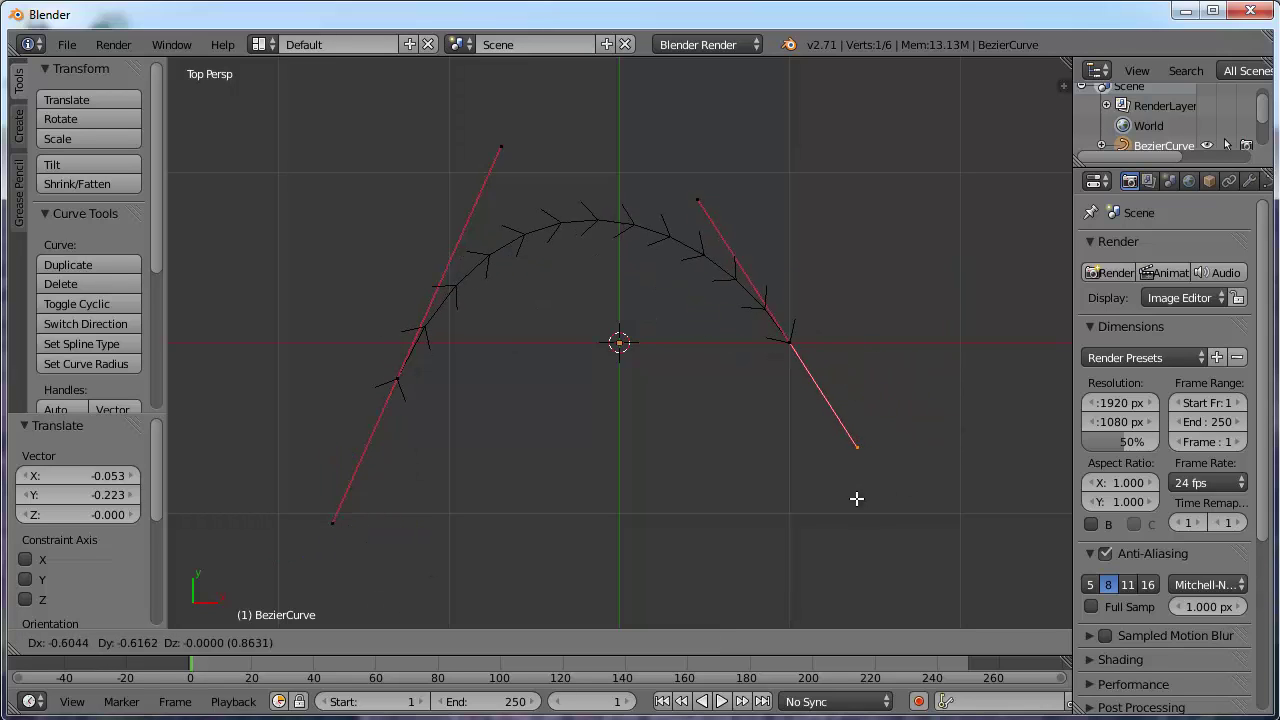
click(802, 453)
right_click(790, 342)
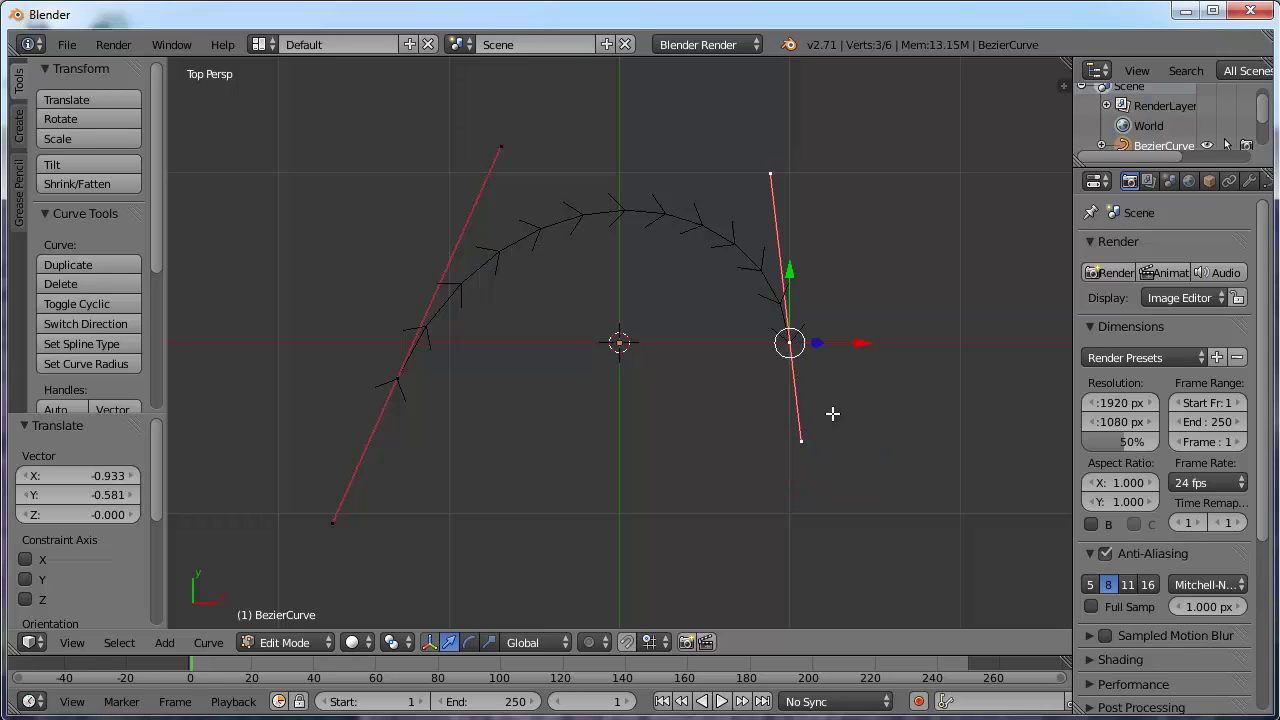
key(g)
click(823, 478)
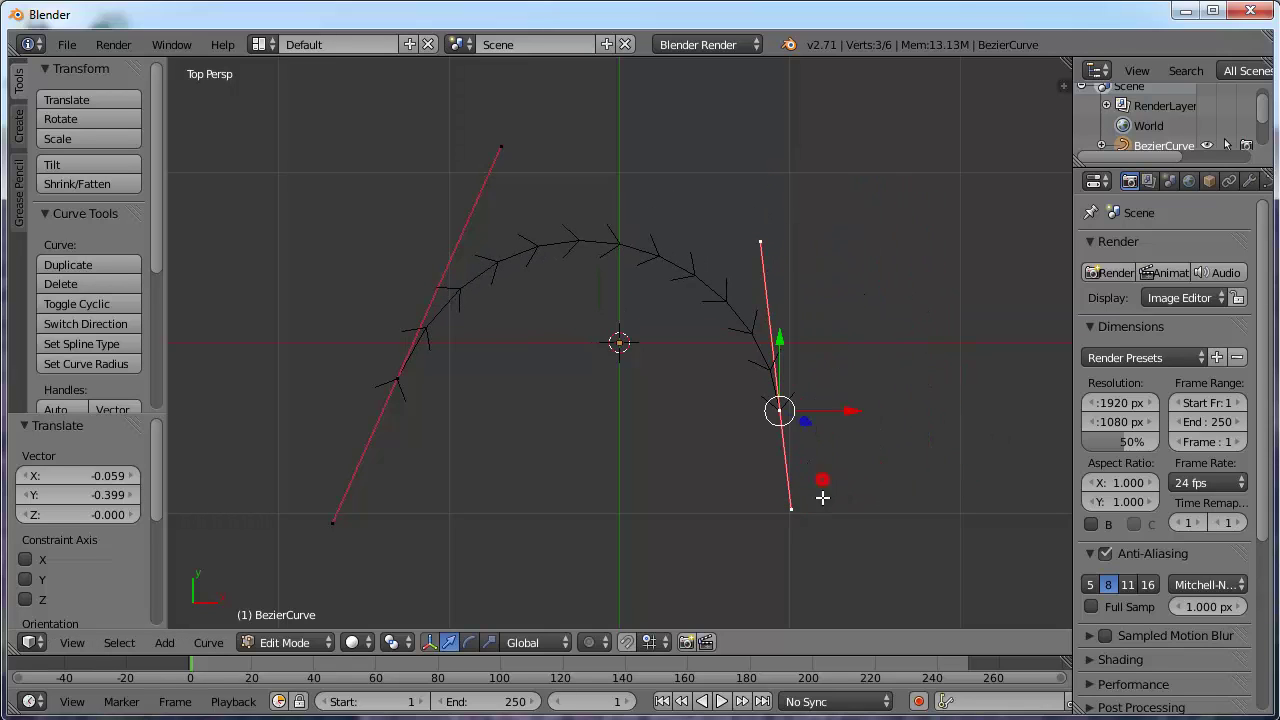
right_click(790, 511)
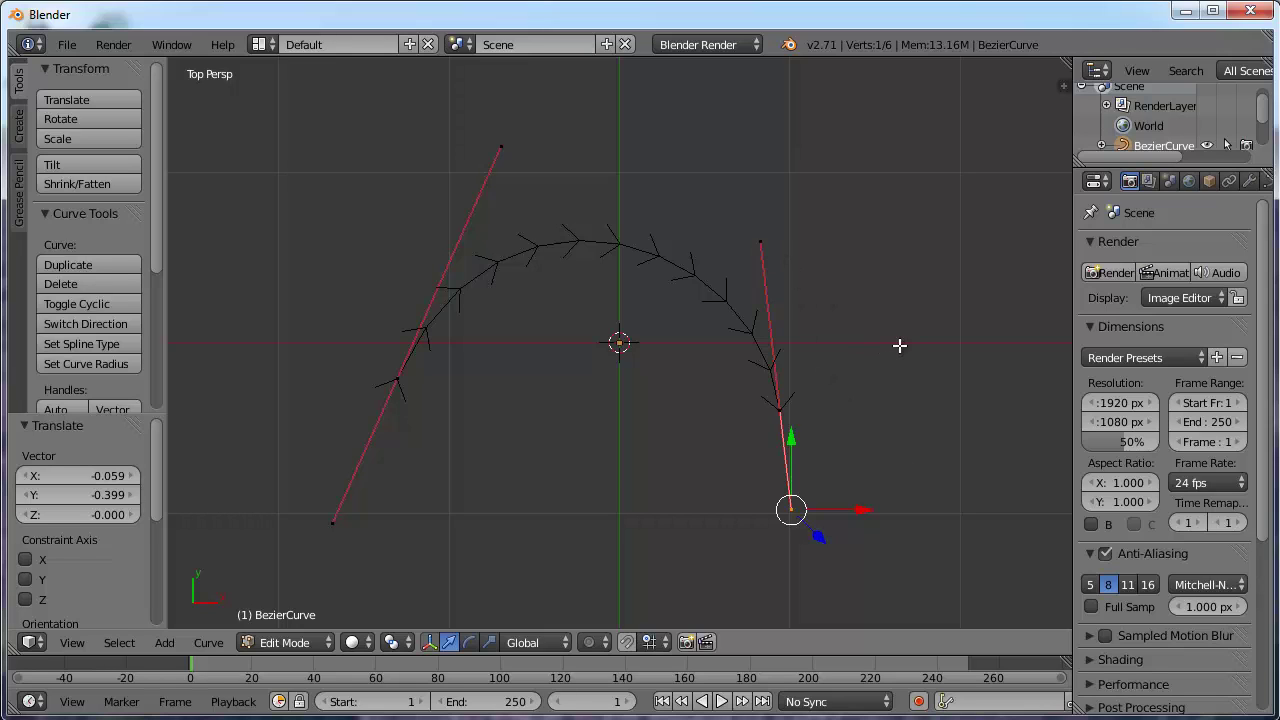
key(g)
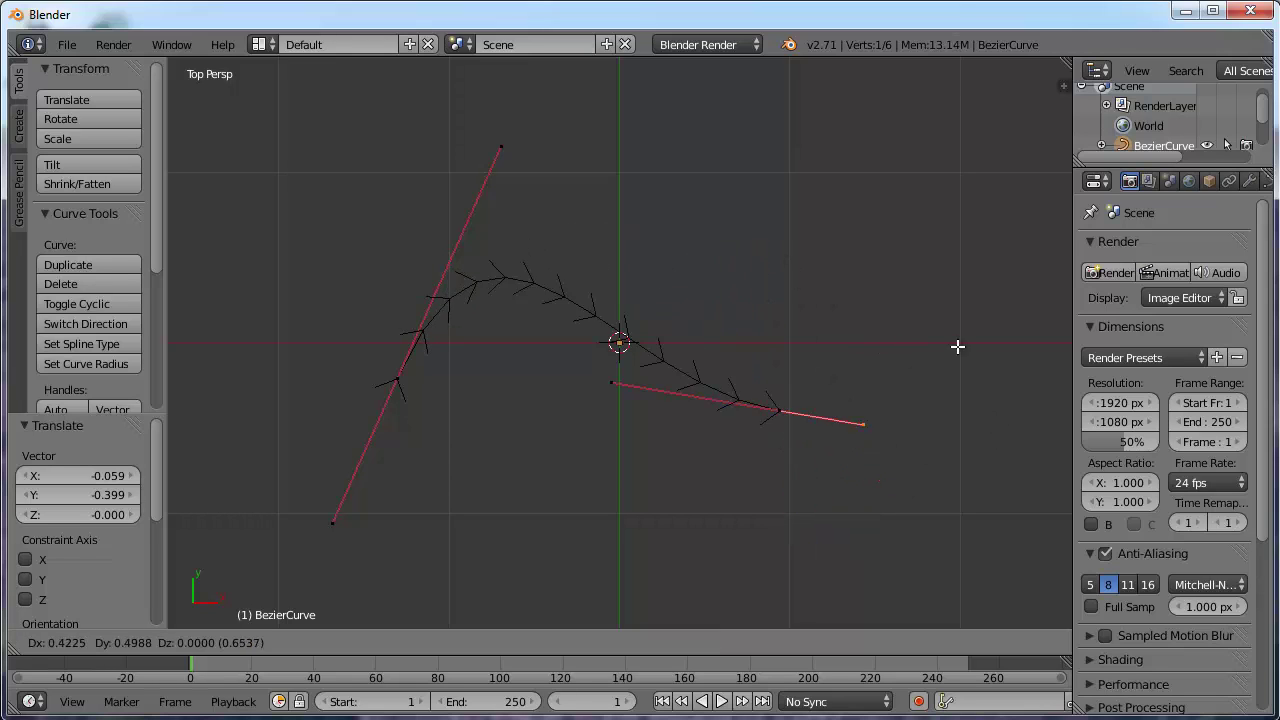
click(994, 240)
scroll(920, 437, down, 3)
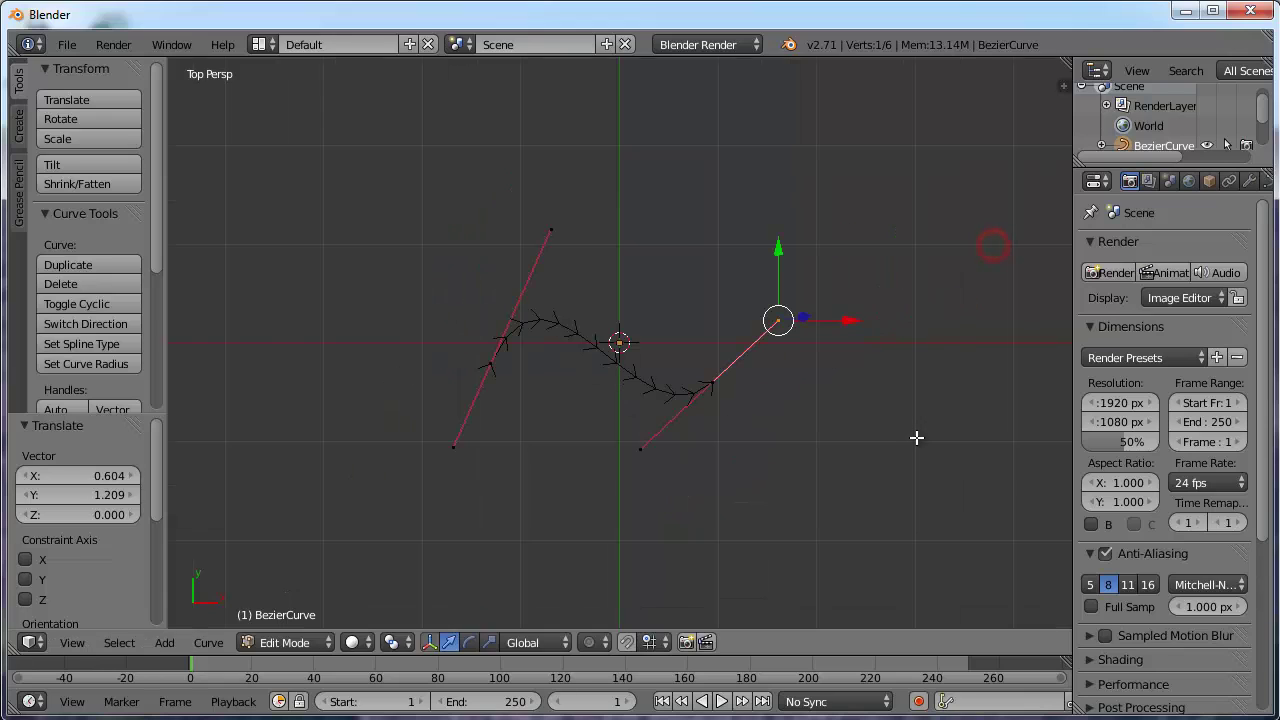
- Extrude a new point down-right from the curve end and angle its handle upward
right_click(711, 383)
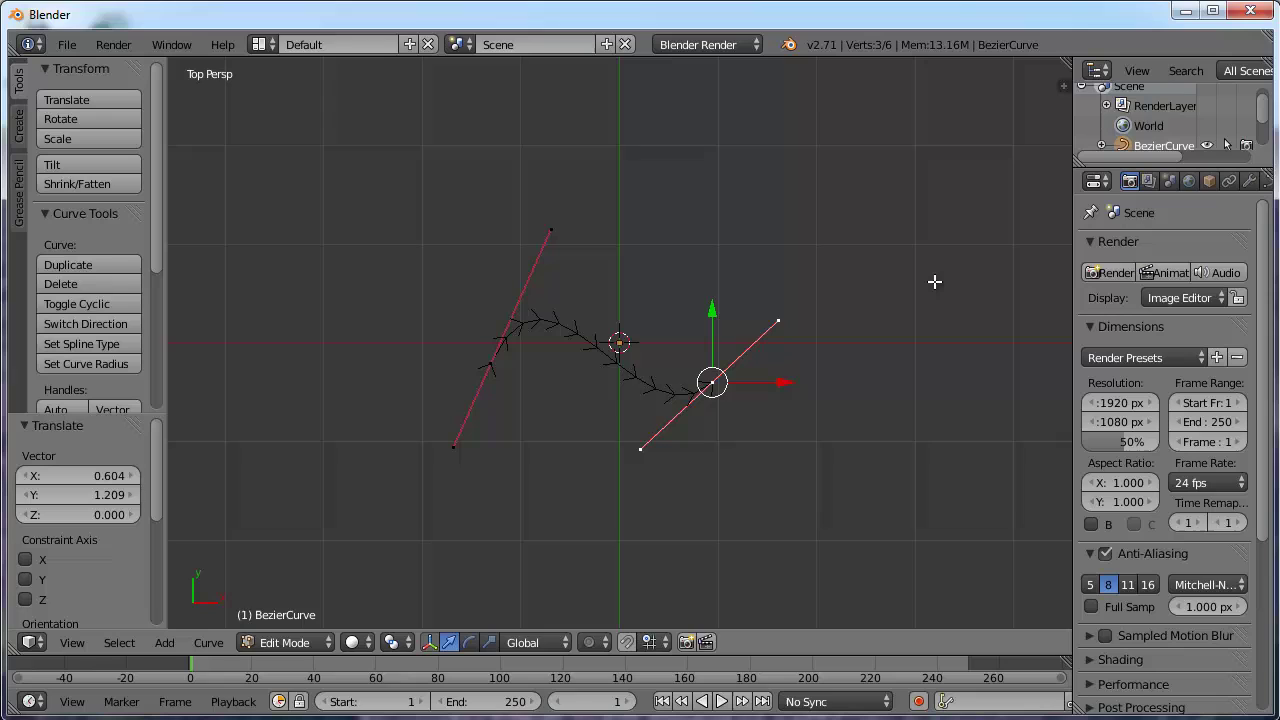
key(e)
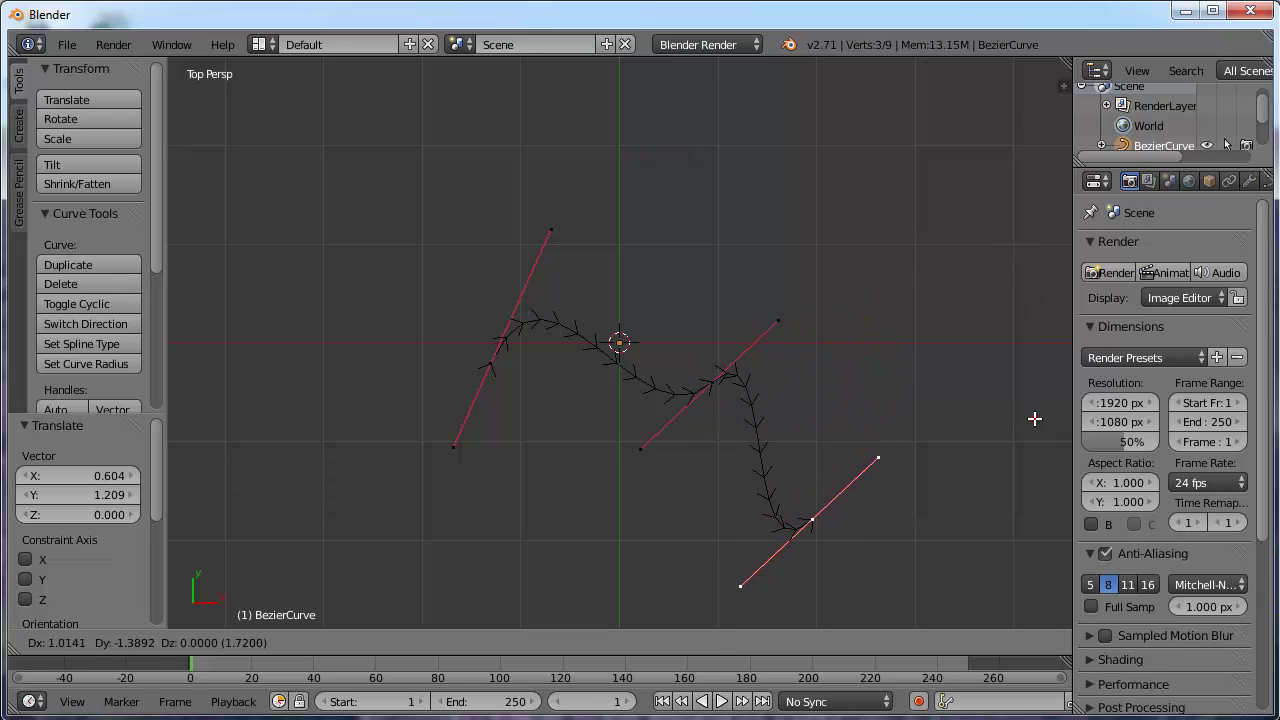
click(1034, 418)
right_click(878, 457)
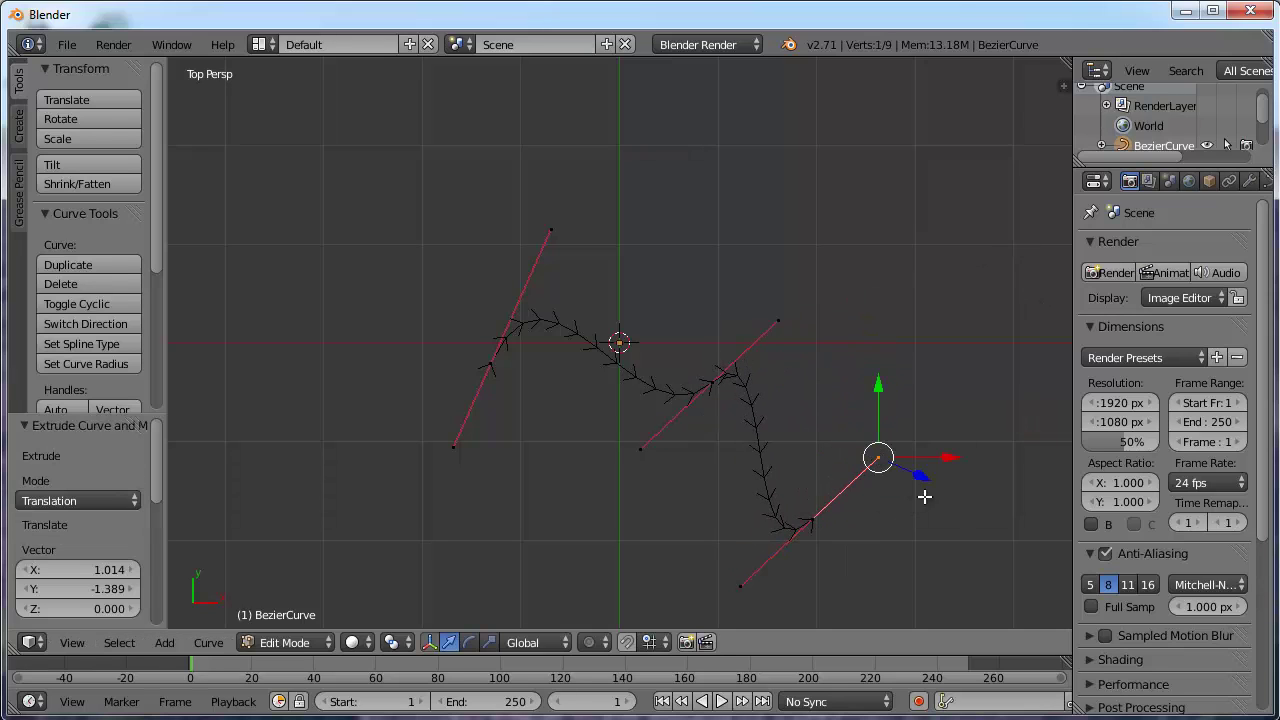
key(g)
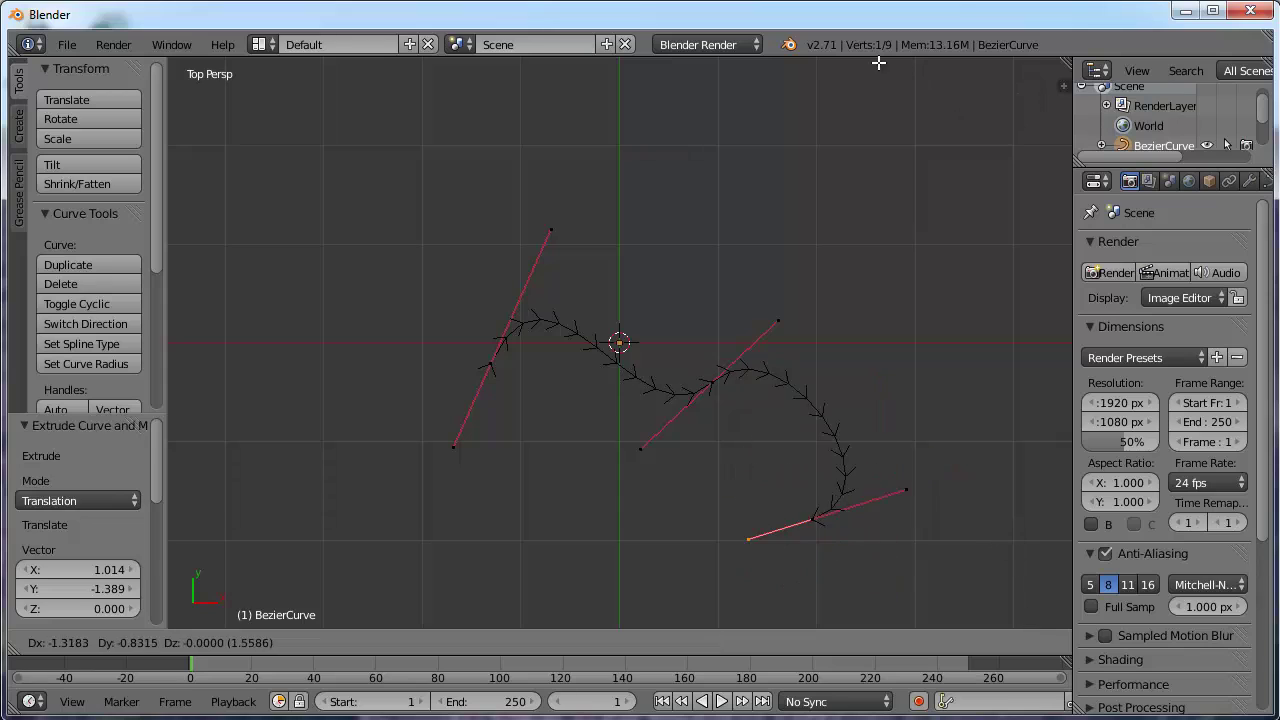
click(891, 126)
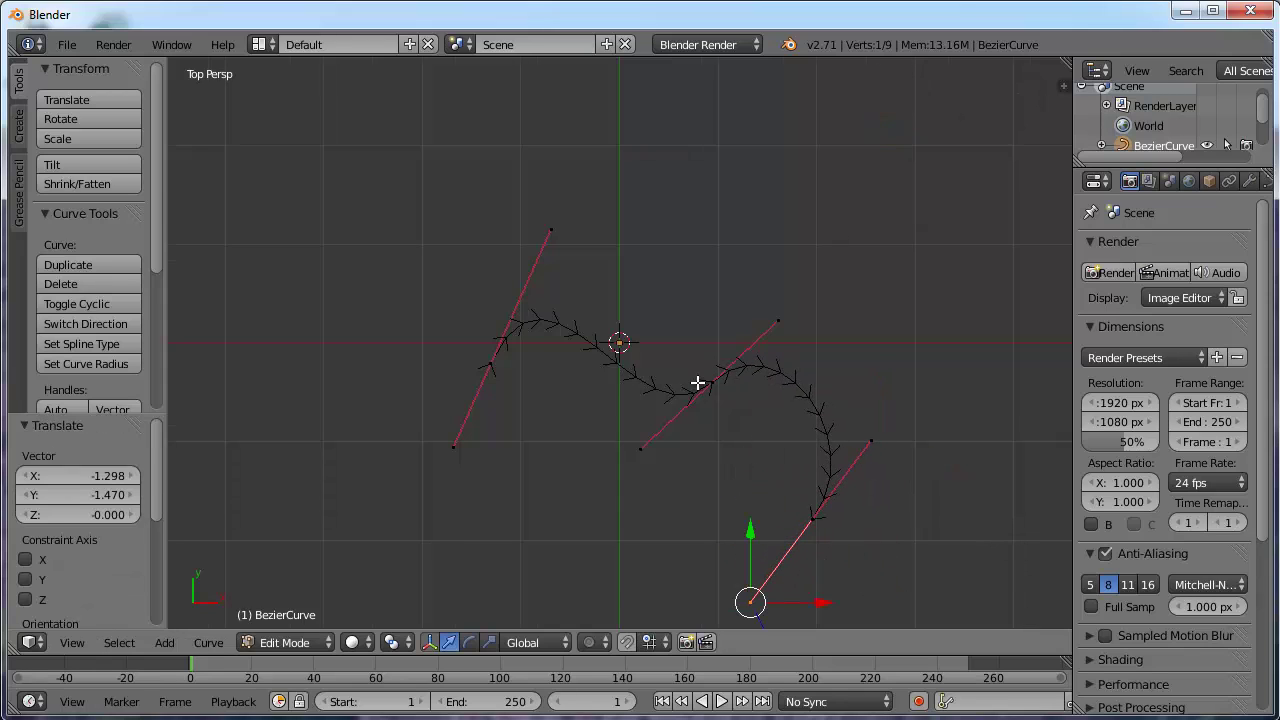
scroll(698, 382, down, 2)
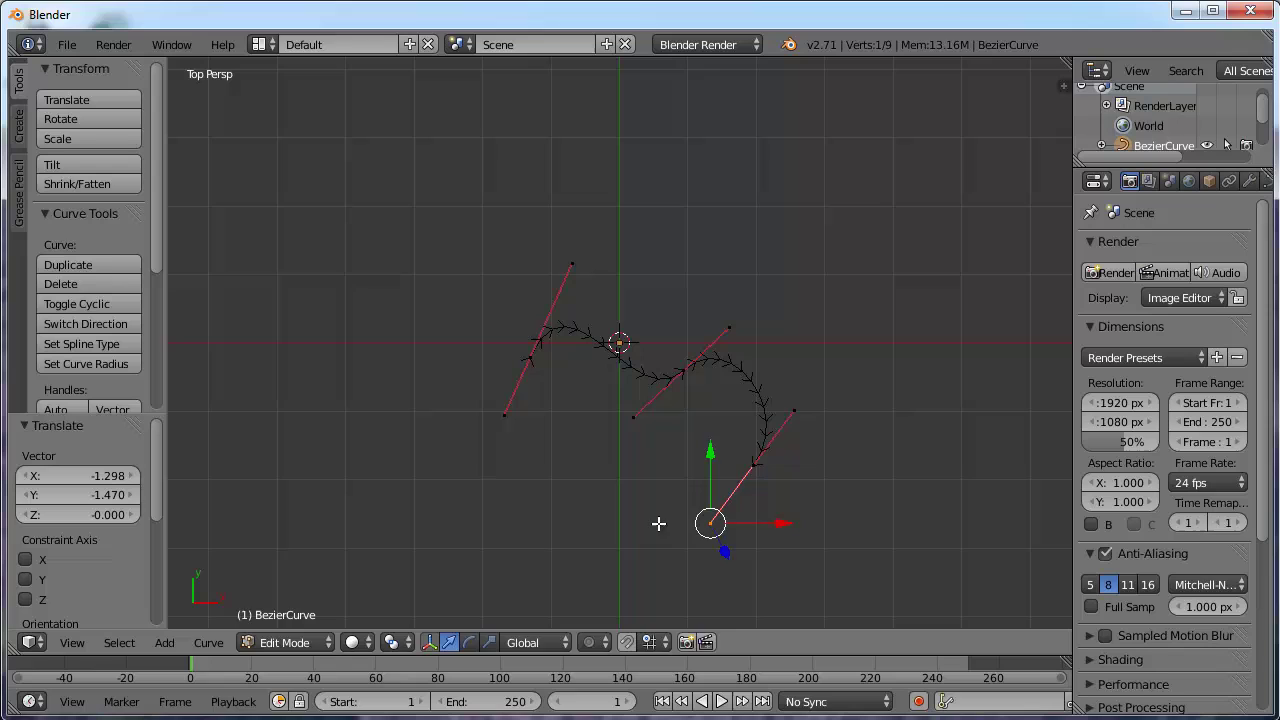
- Extrude two more points, at the lower left and above centre, bending their handles into a loop
key(e)
click(416, 558)
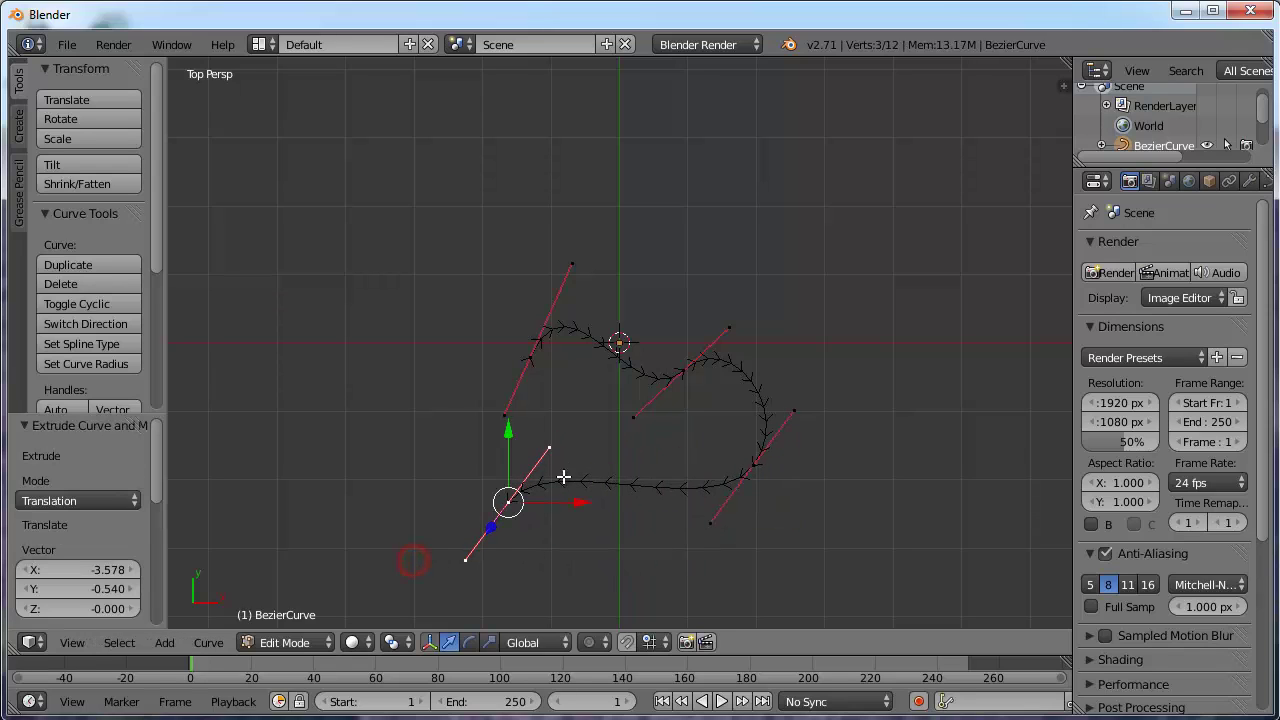
right_click(548, 447)
key(g)
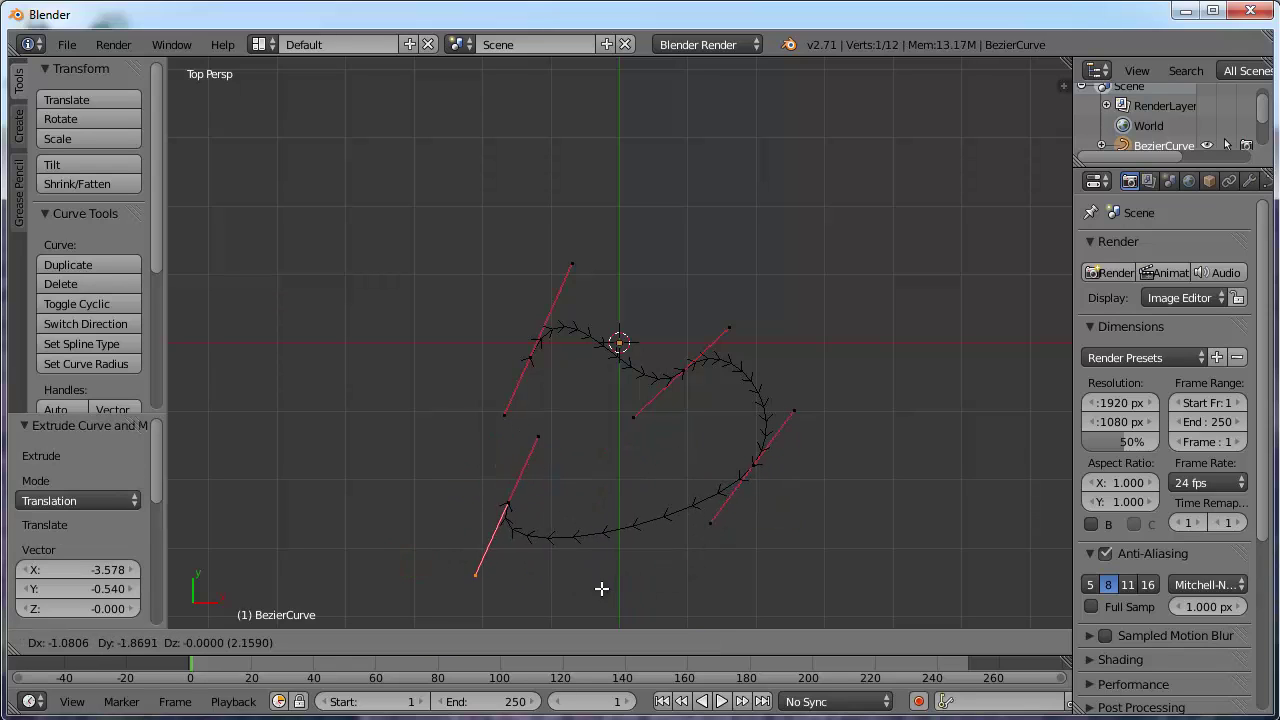
click(672, 576)
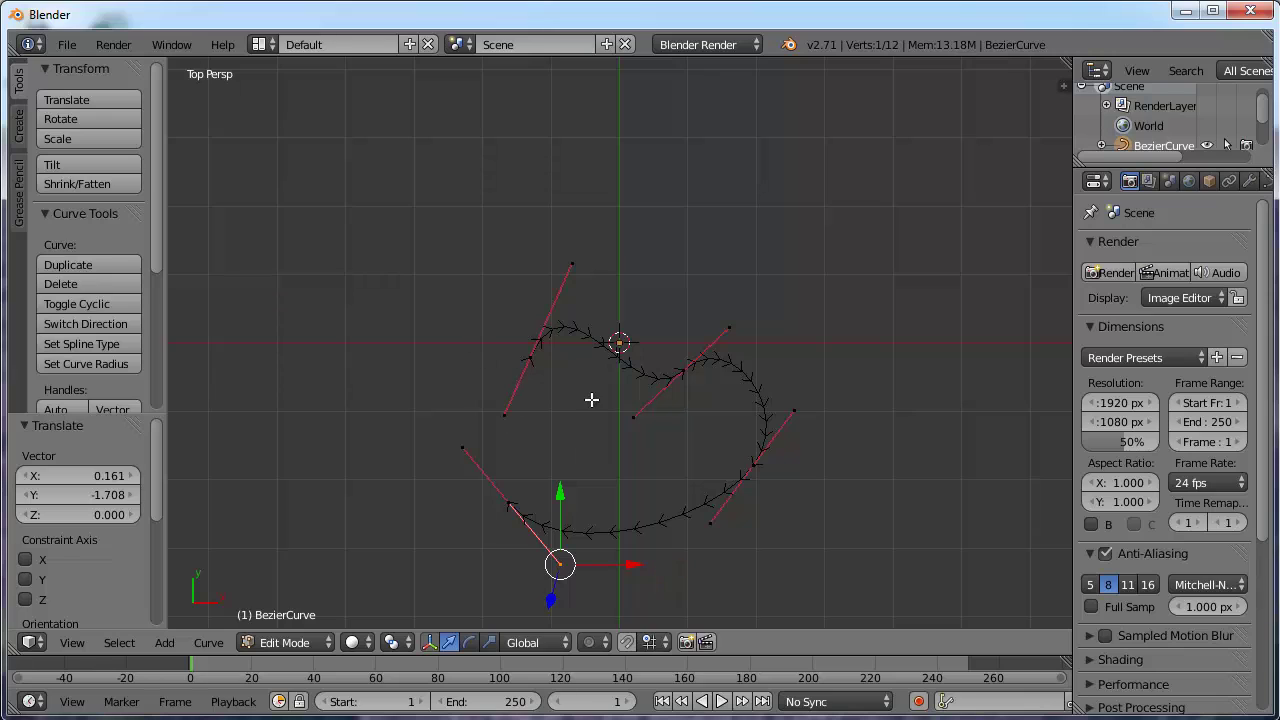
key(e)
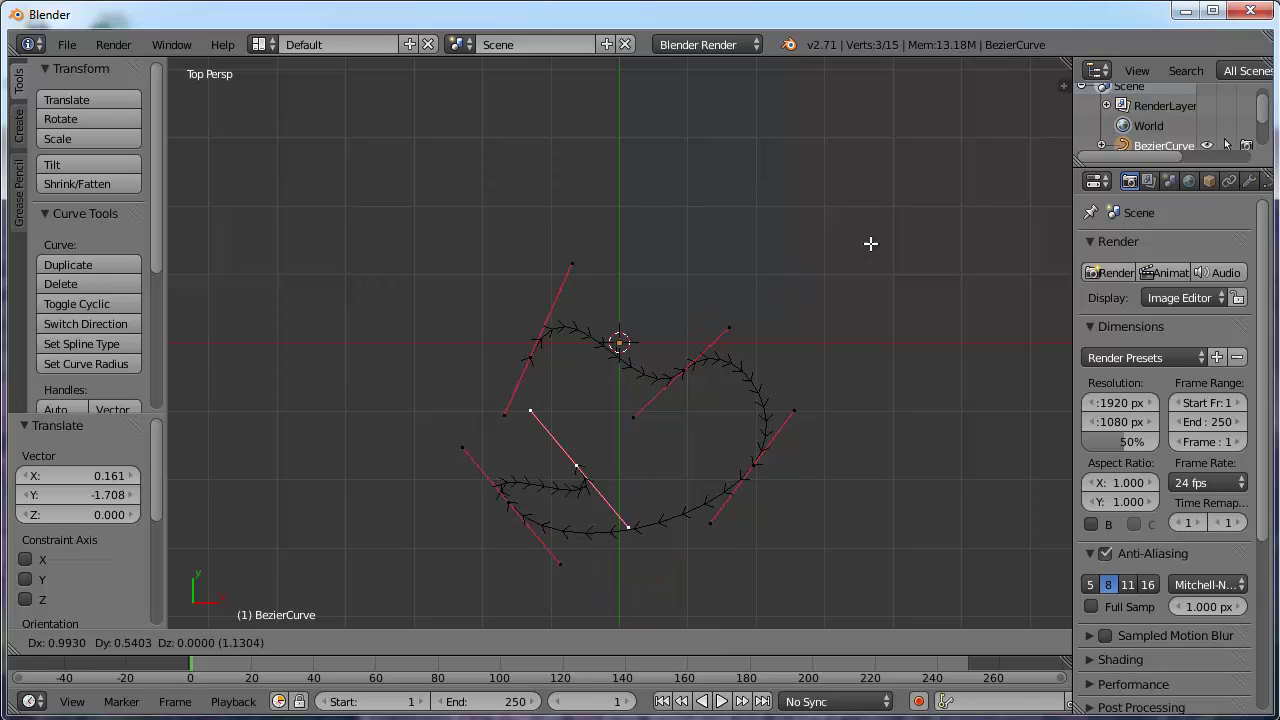
click(994, 594)
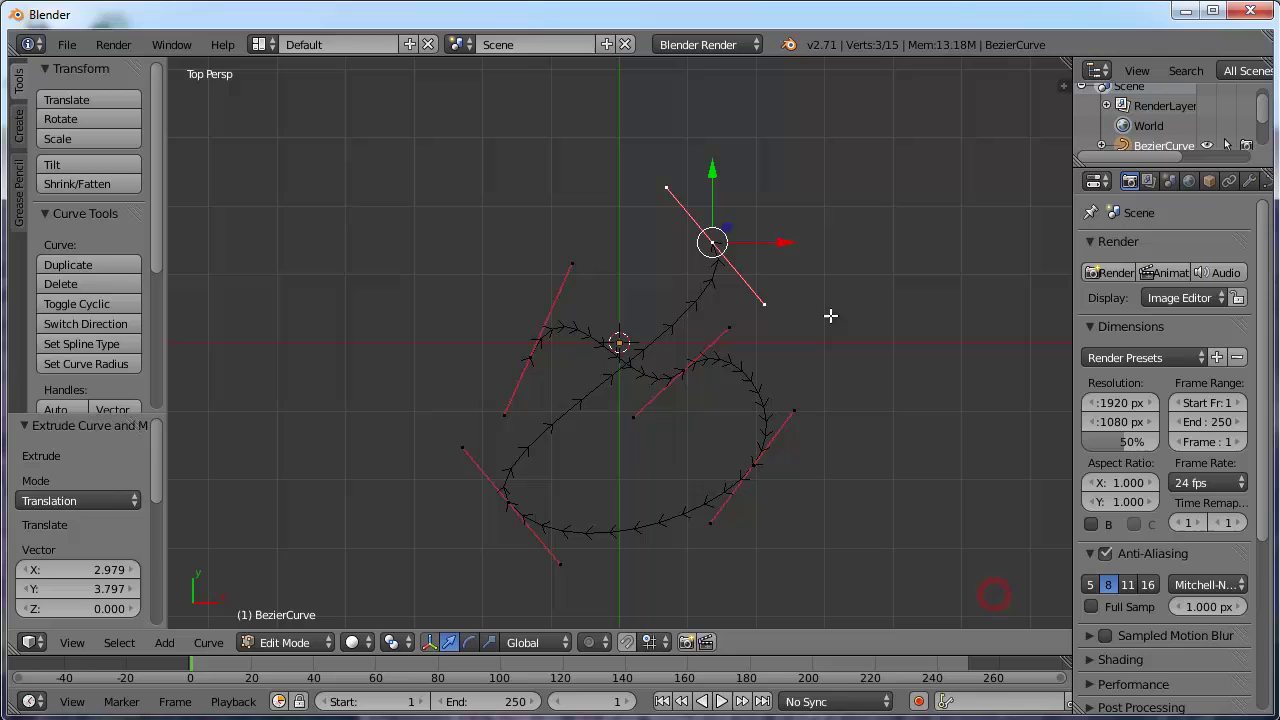
right_click(760, 304)
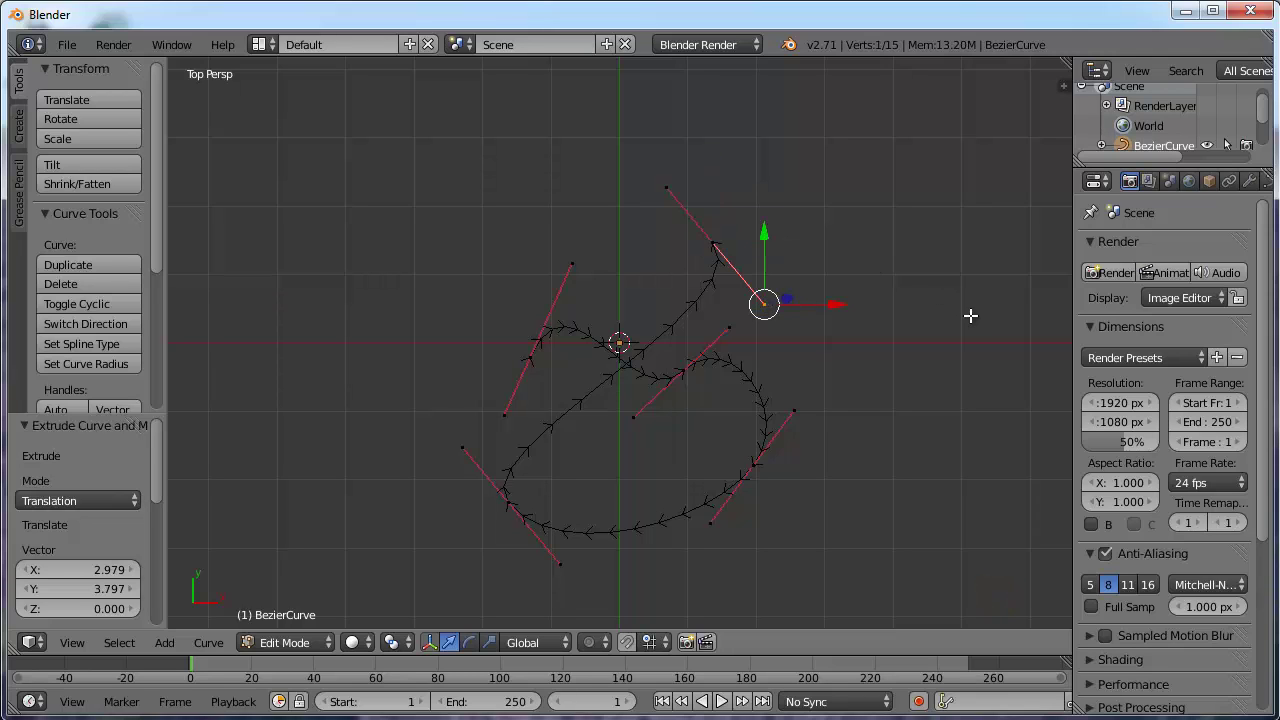
key(g)
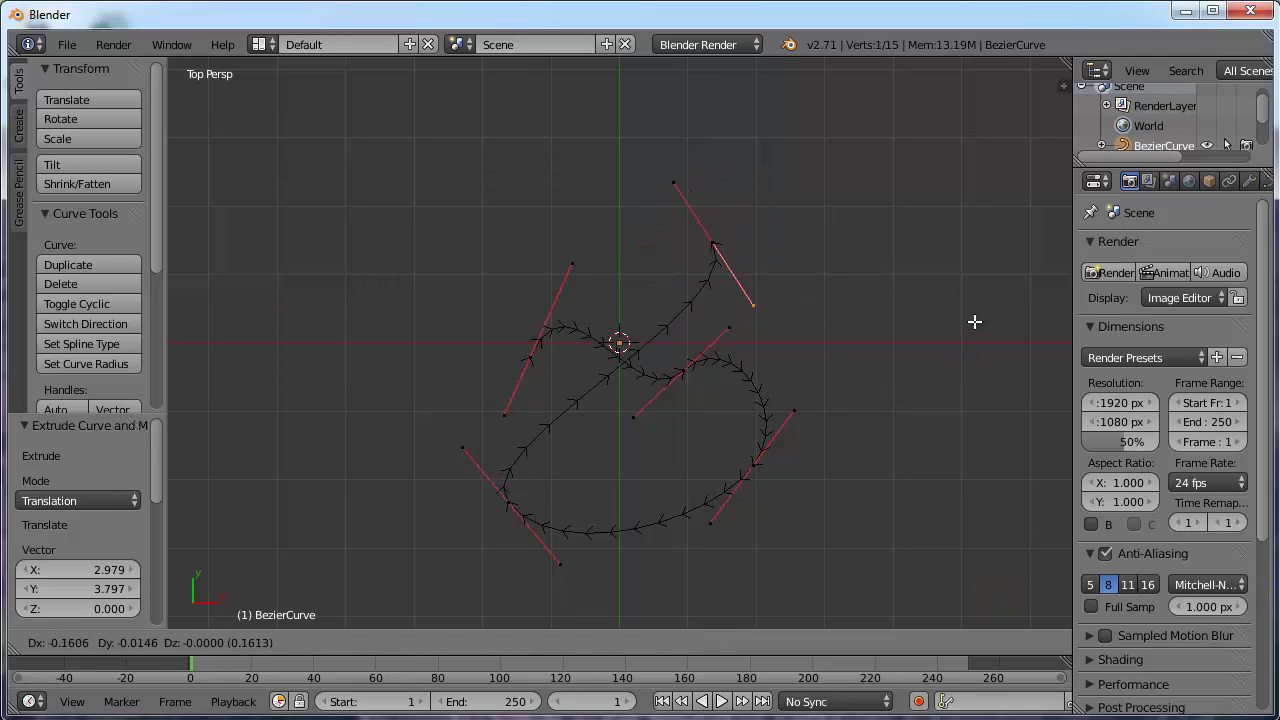
click(966, 370)
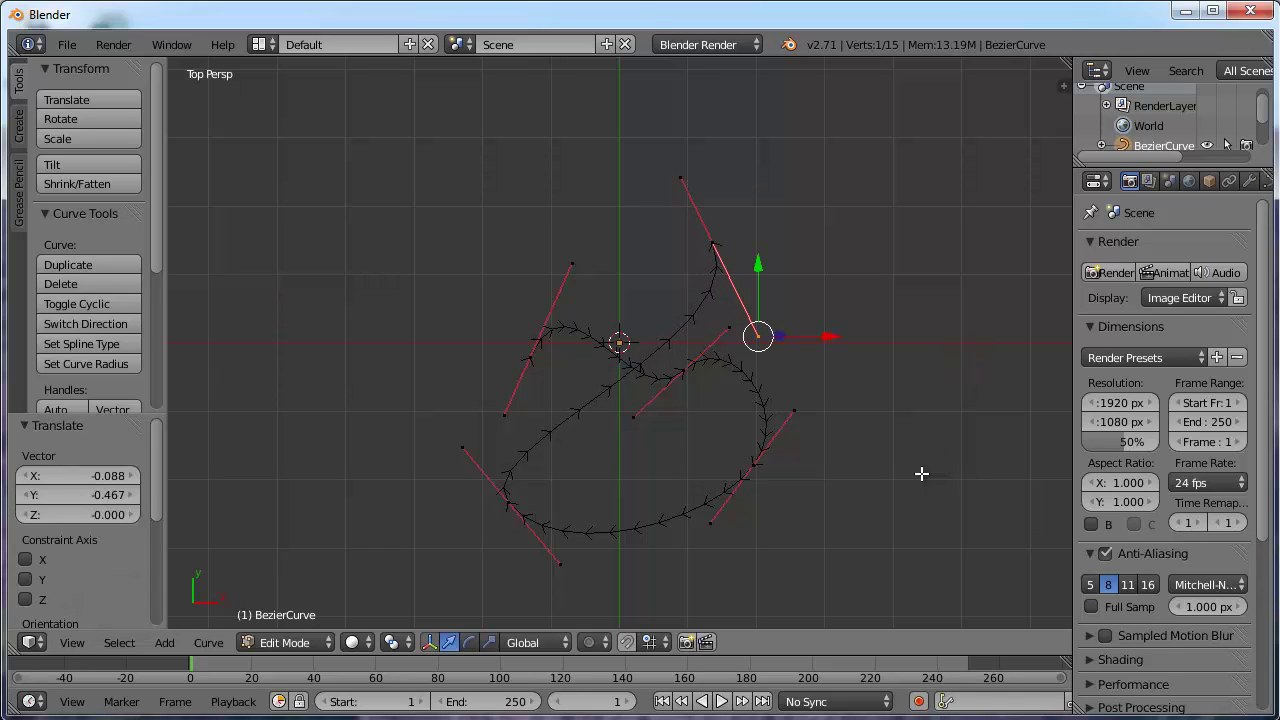
- In front view, lower the curve's end control point and tilt one of its handles
middle_drag(923, 451, 728, 437)
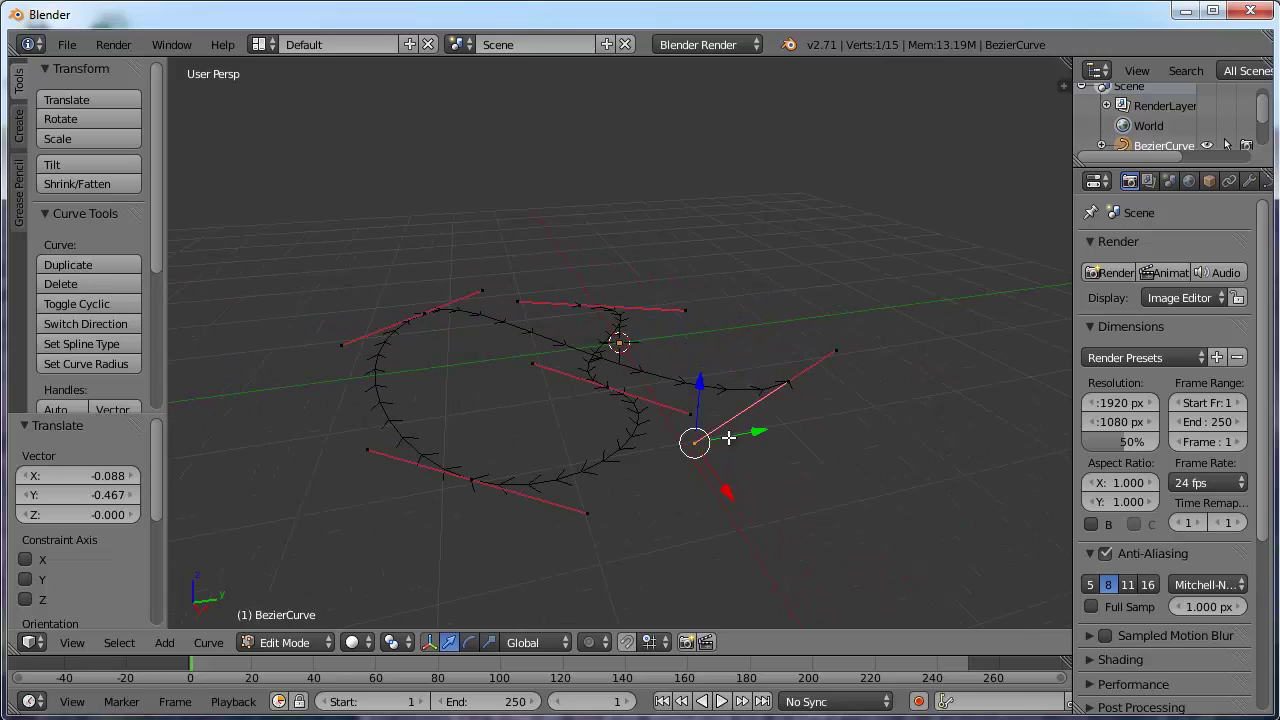
right_click(788, 384)
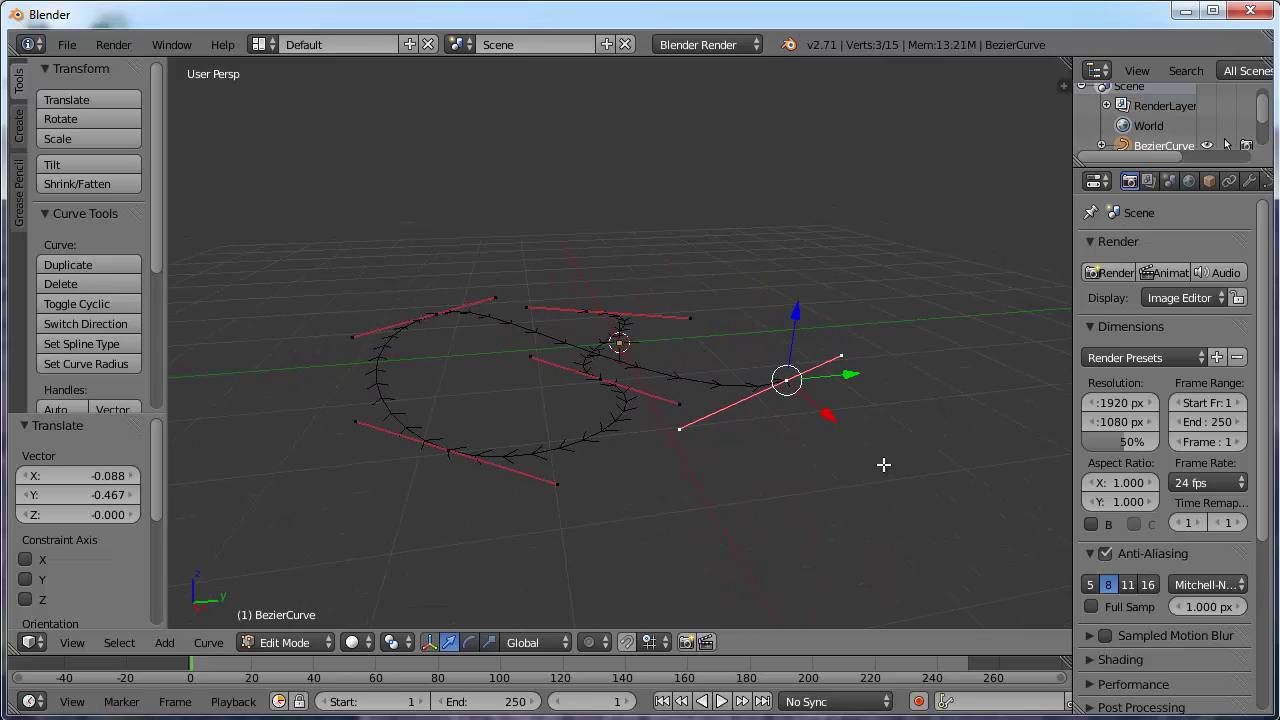
key(KP_1)
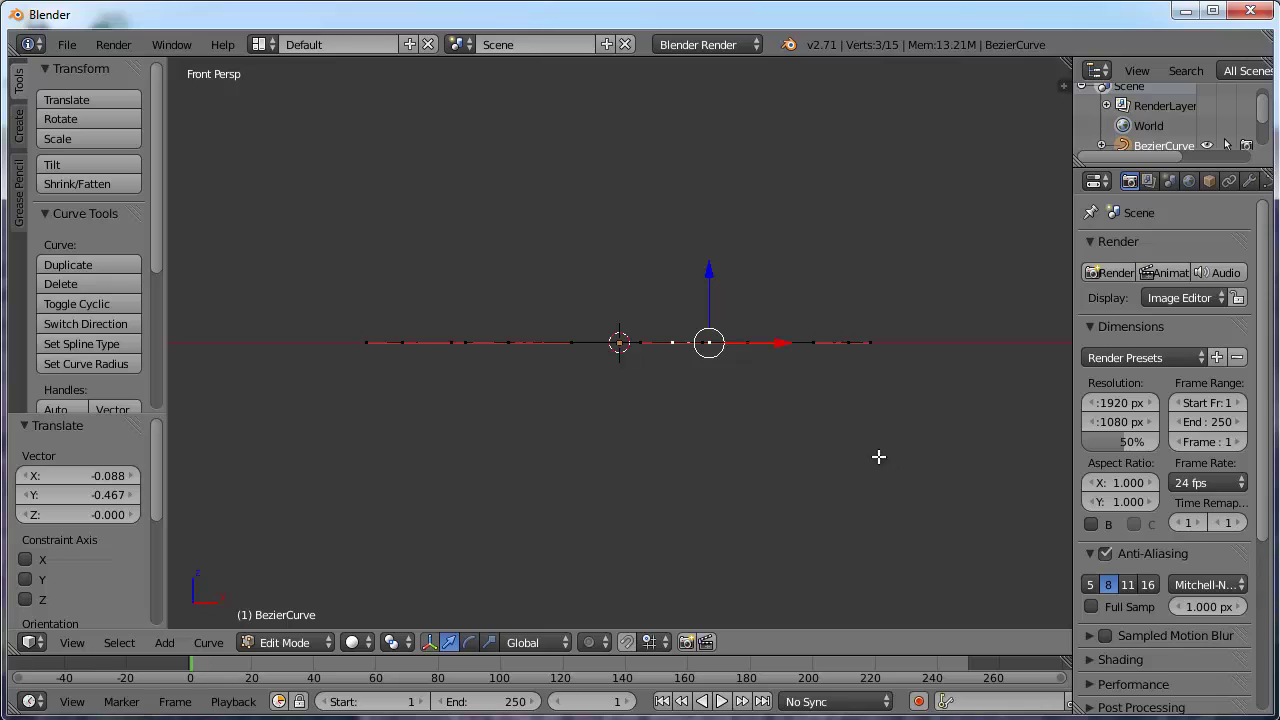
key(g)
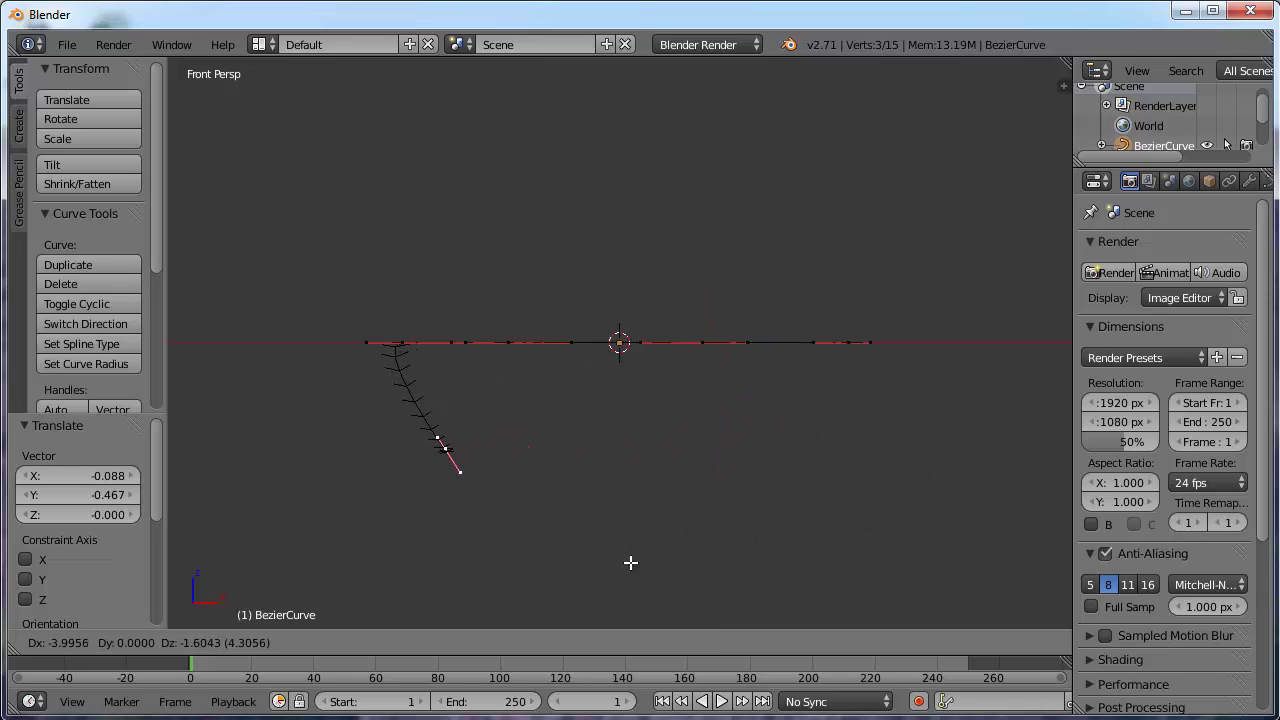
click(646, 580)
right_click(530, 522)
key(g)
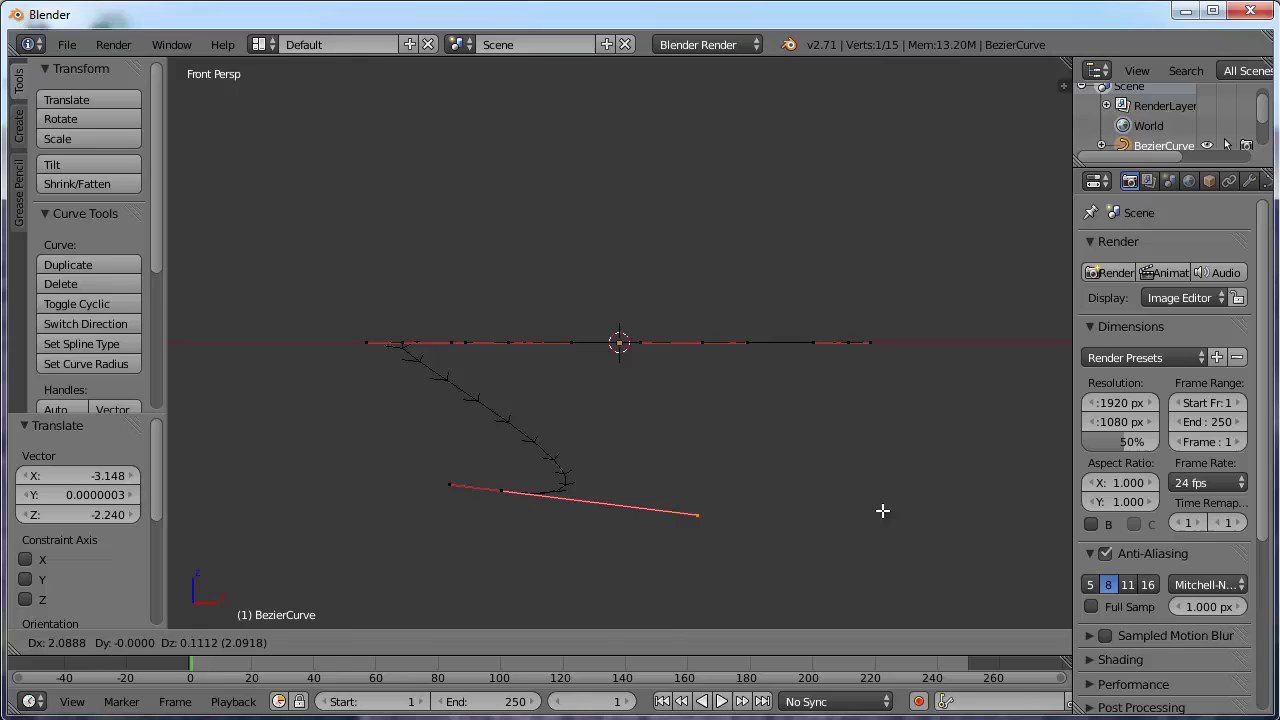
click(917, 457)
middle_drag(917, 457, 824, 431)
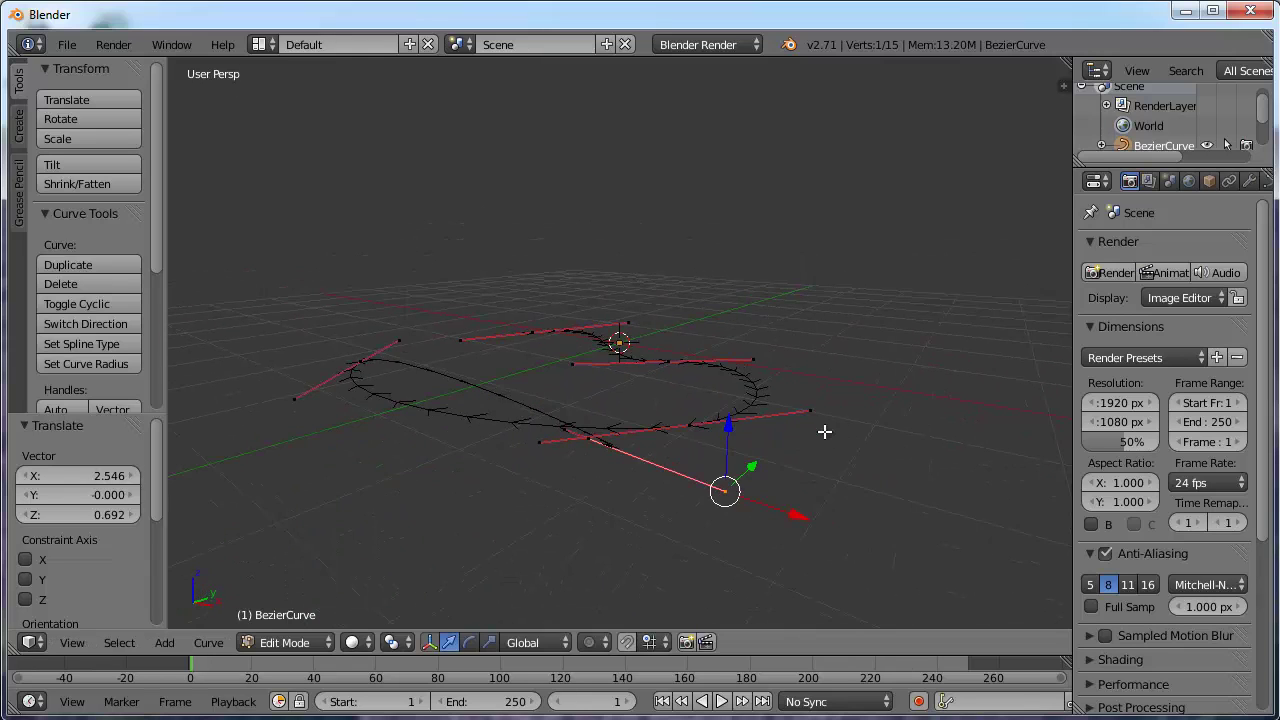
- Lower a second control point in front view and tilt its handle
right_click(690, 427)
key(KP_1)
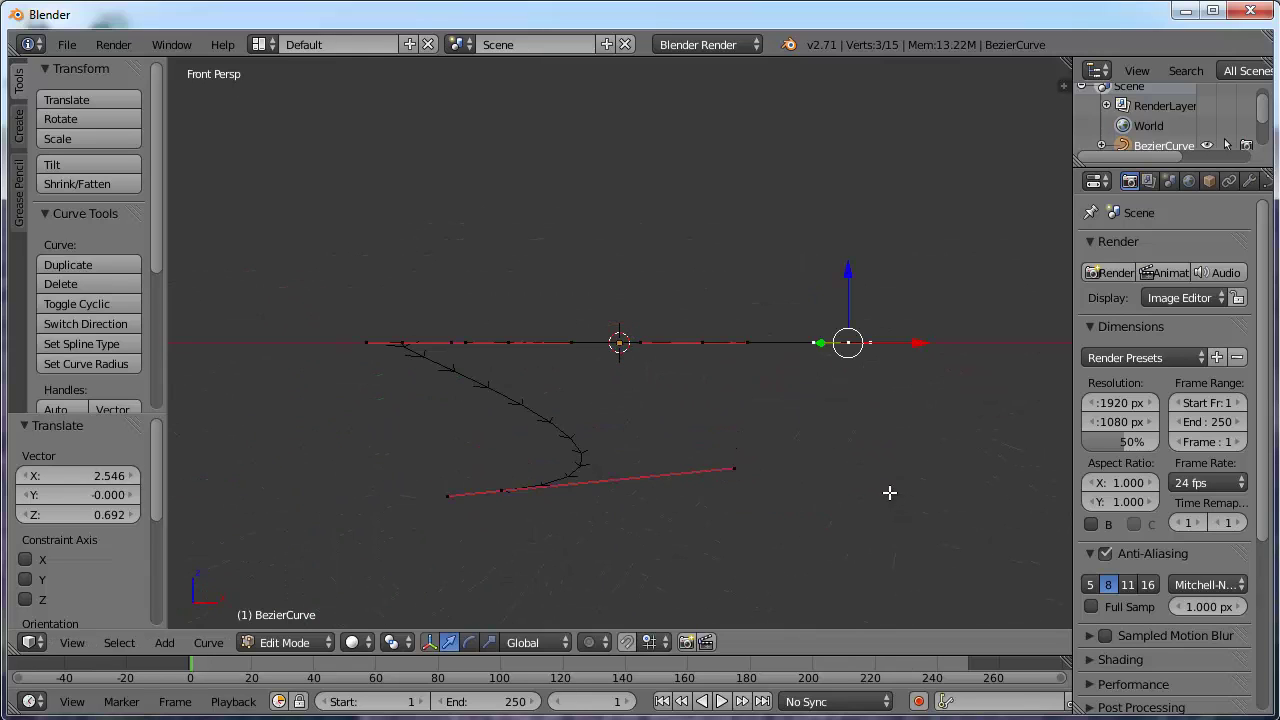
key(g)
click(876, 598)
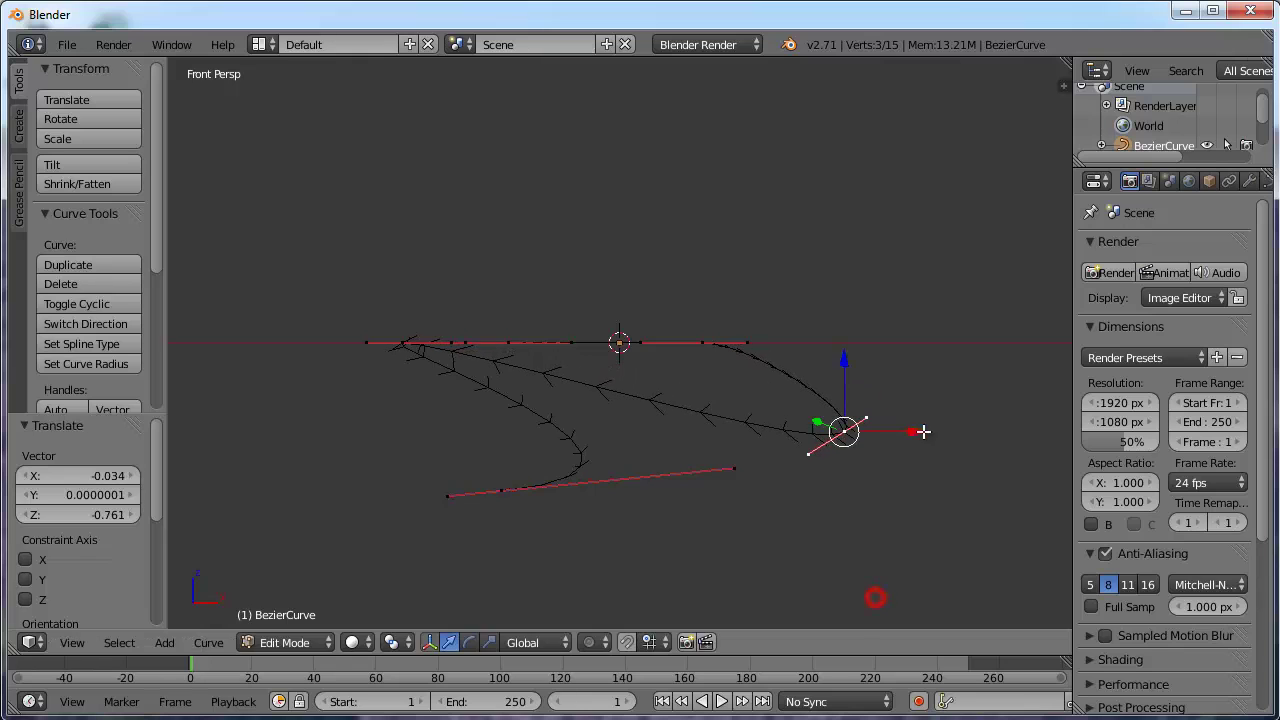
right_click(867, 418)
key(g)
click(966, 374)
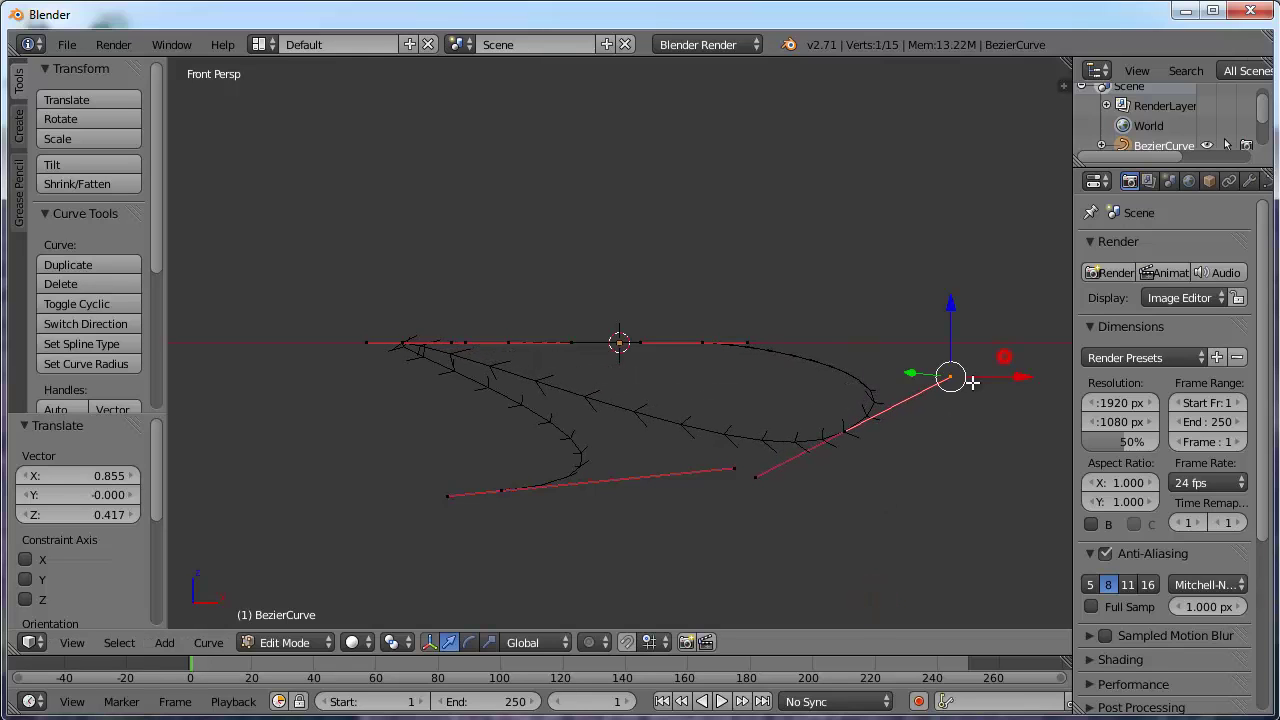
middle_drag(966, 374, 560, 334)
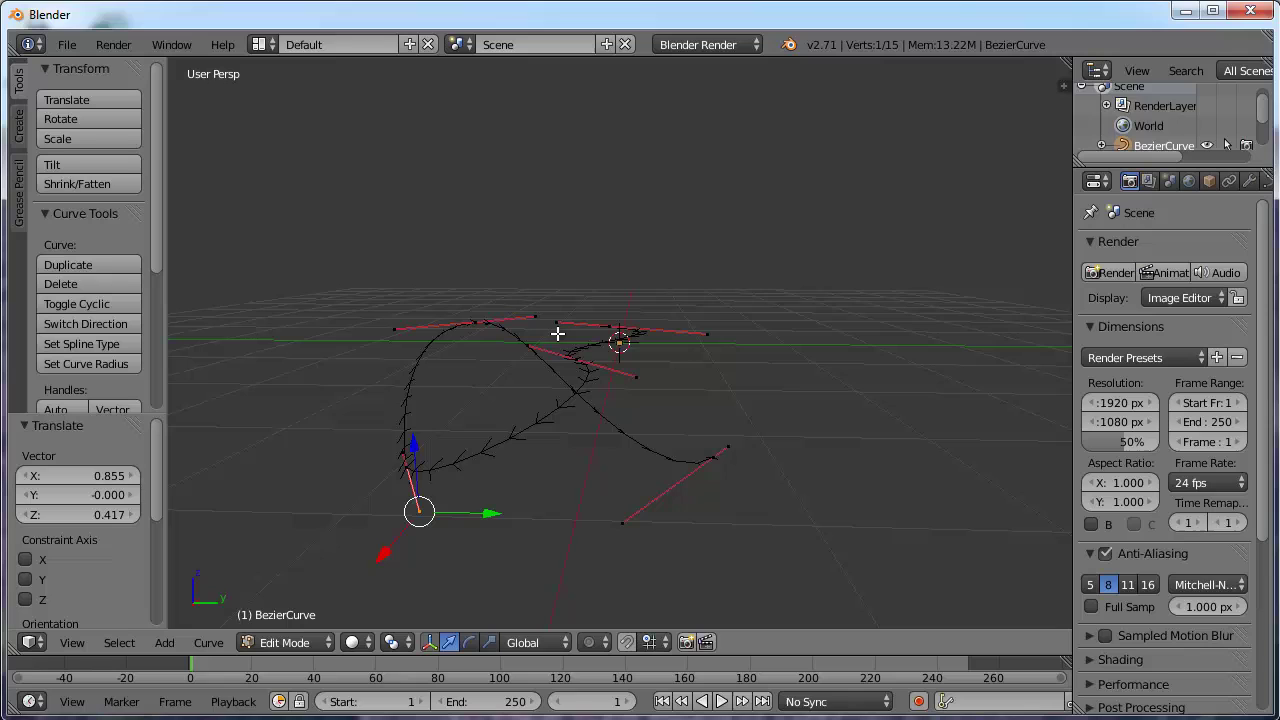
- Stretch a handle of the curve's middle control point to a new position
right_click(582, 364)
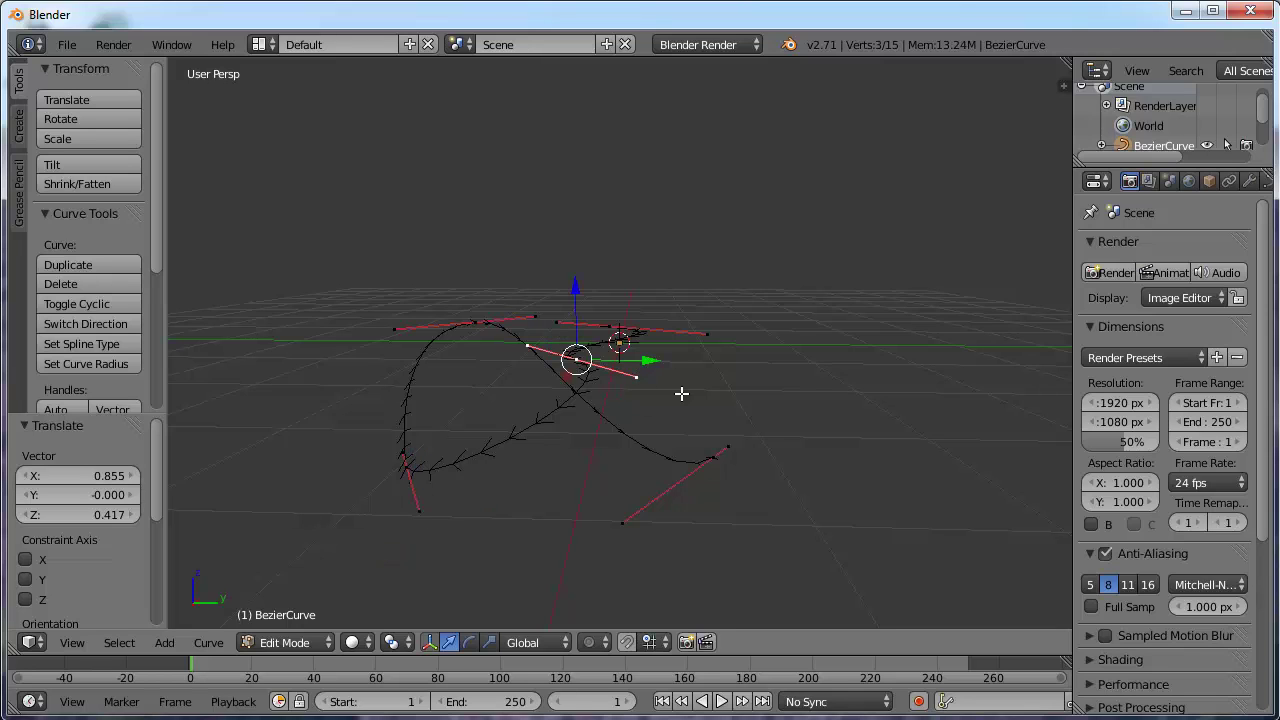
middle_drag(683, 391, 762, 447)
right_click(673, 407)
key(g)
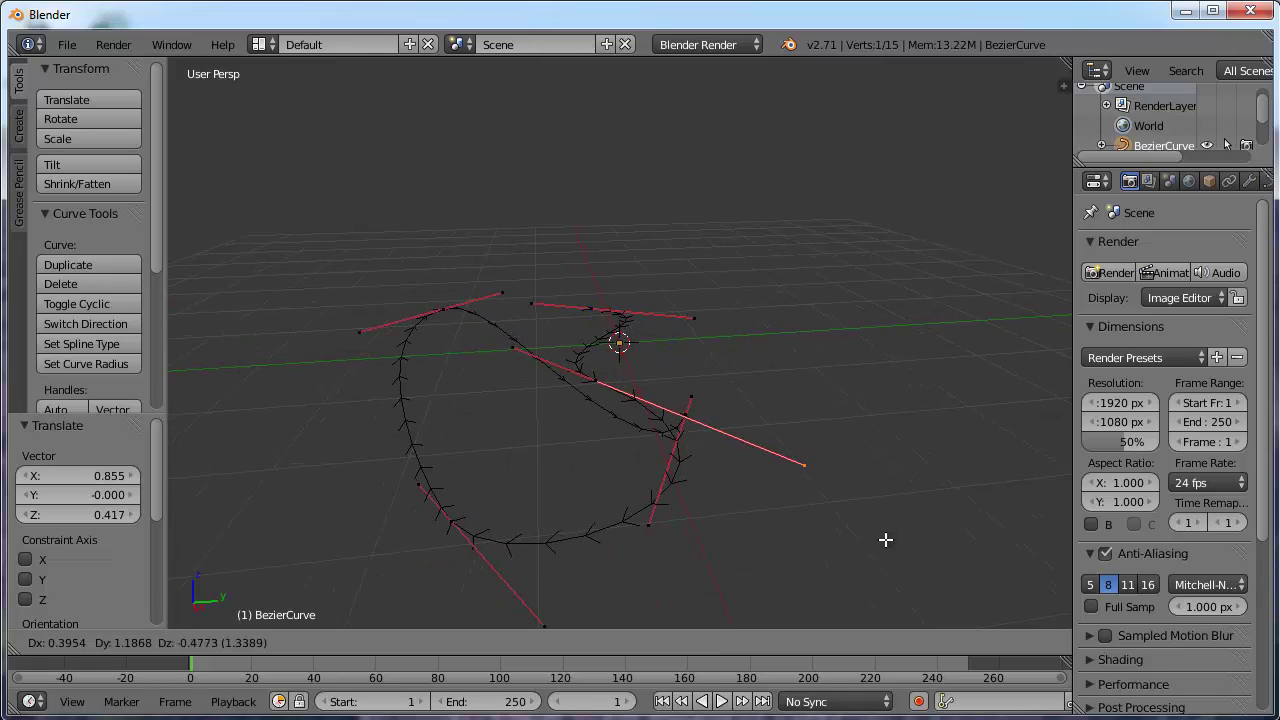
click(885, 541)
middle_drag(862, 558, 649, 371)
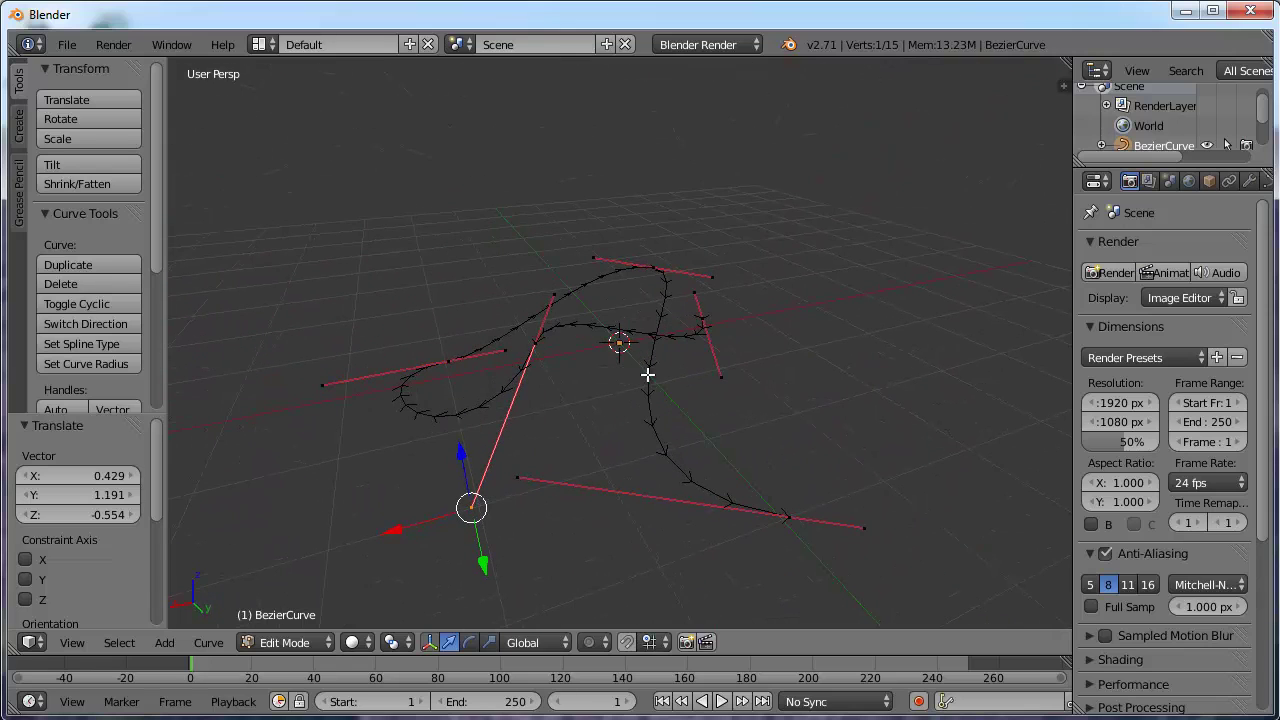
- Raise the centre control point up-left and swing its handle up so the curve climbs
right_click(703, 316)
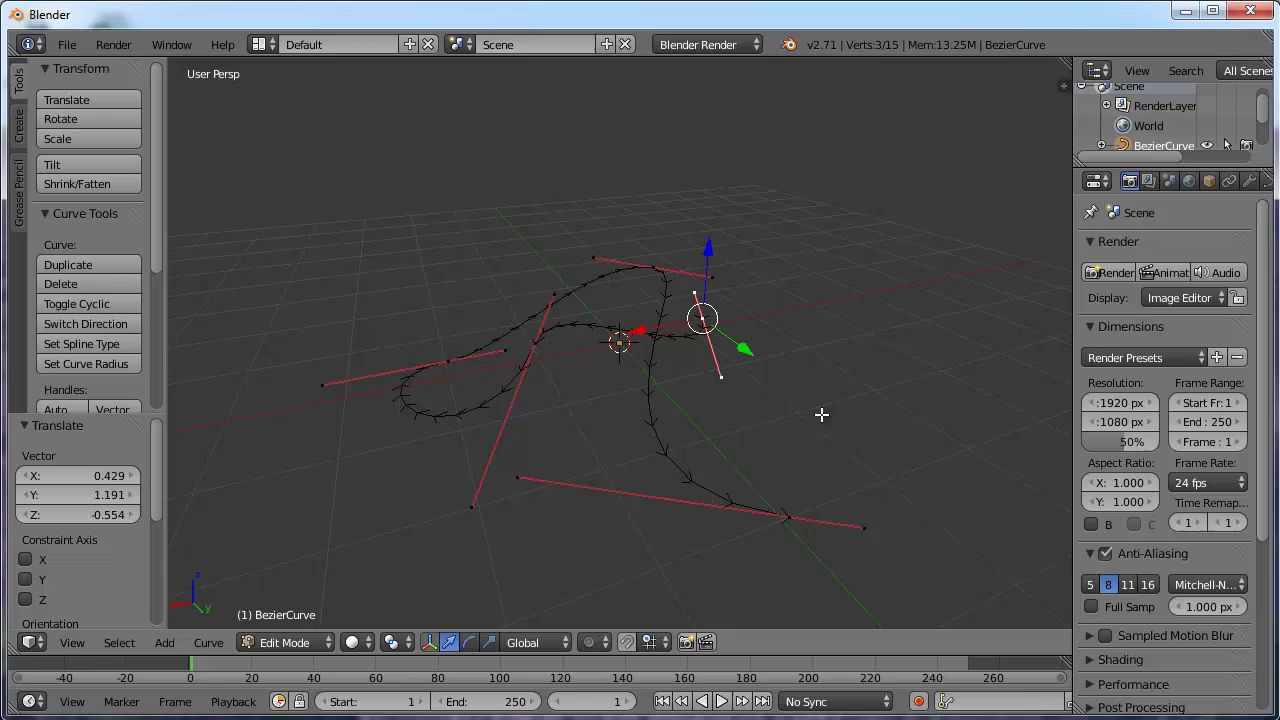
key(KP_1)
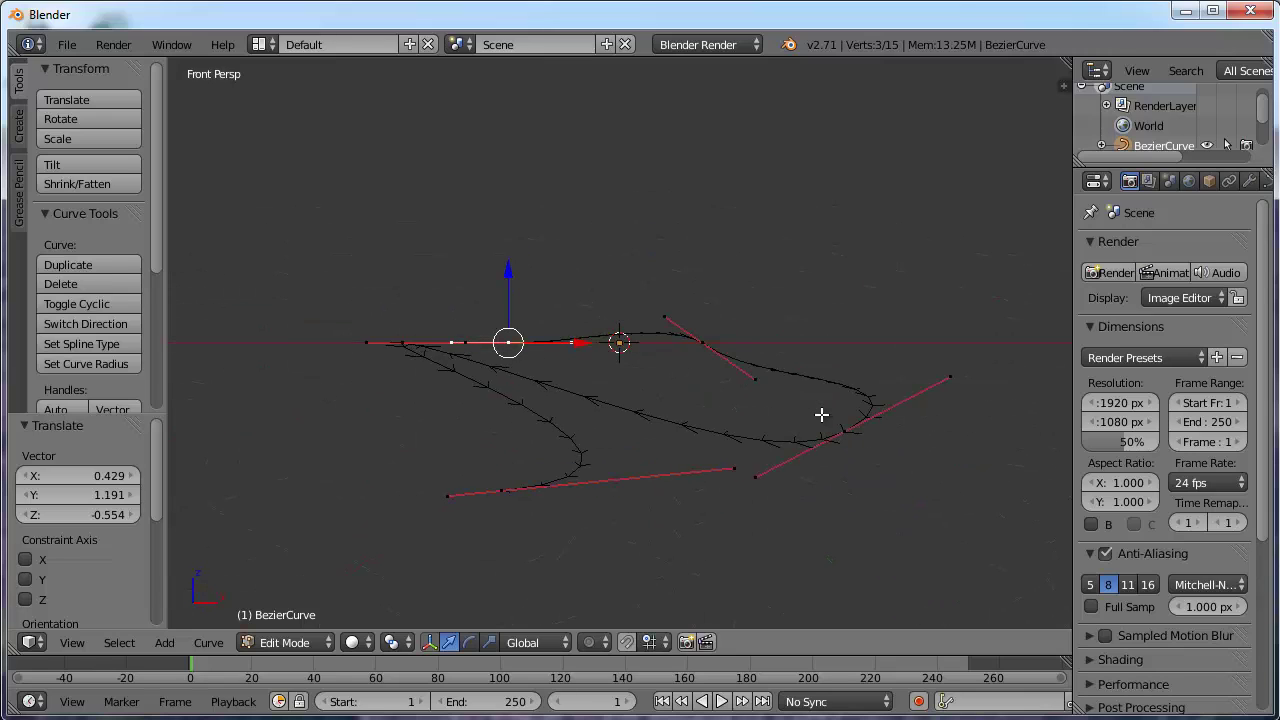
key(g)
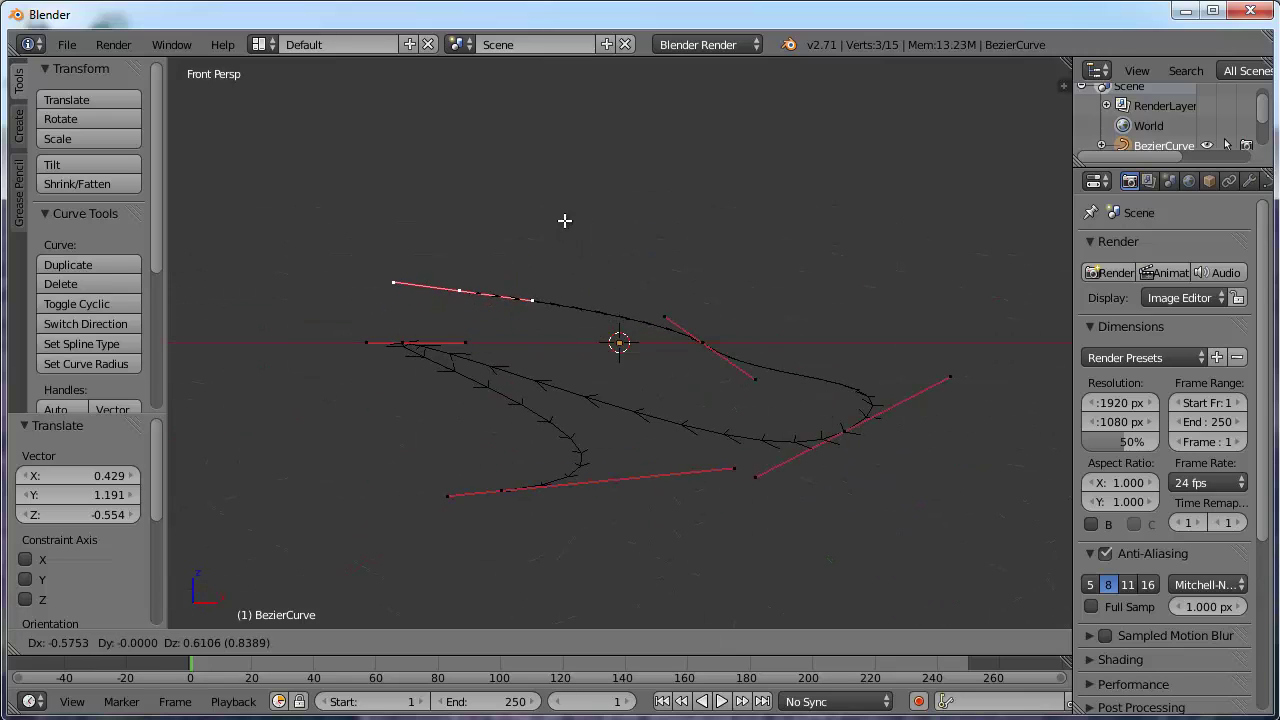
click(569, 209)
right_click(541, 288)
key(g)
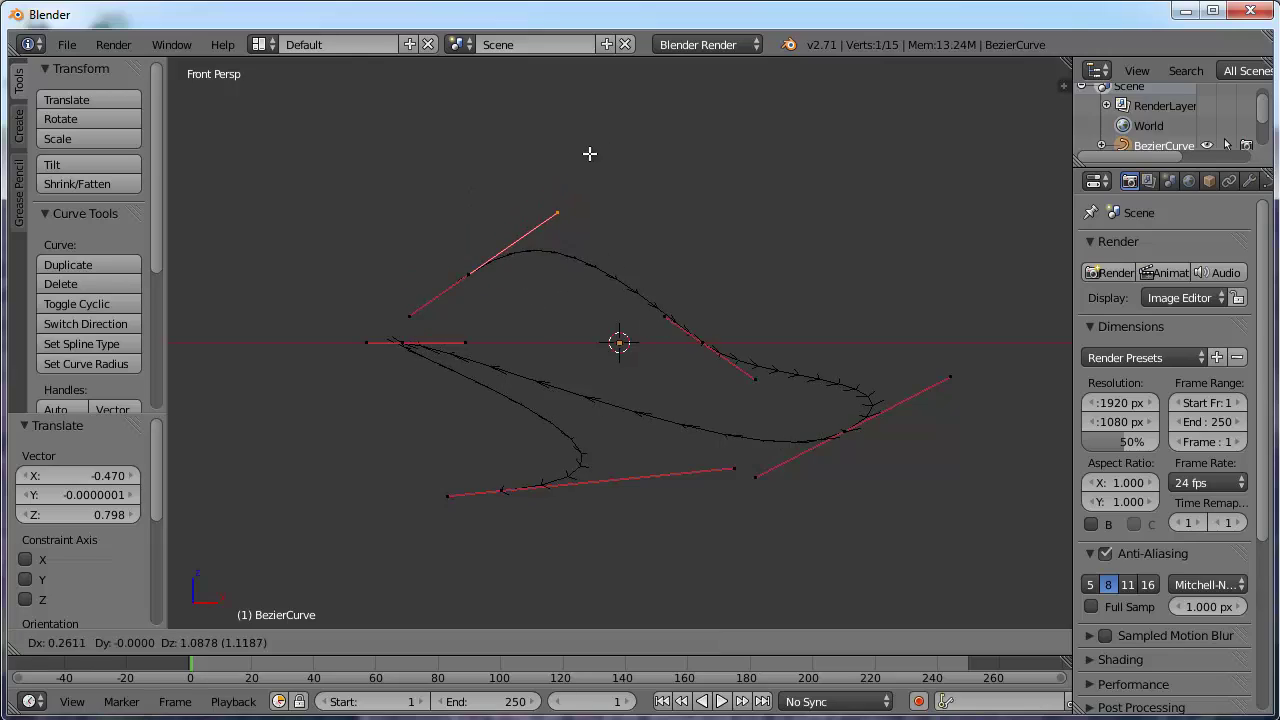
click(594, 174)
middle_drag(594, 174, 677, 438)
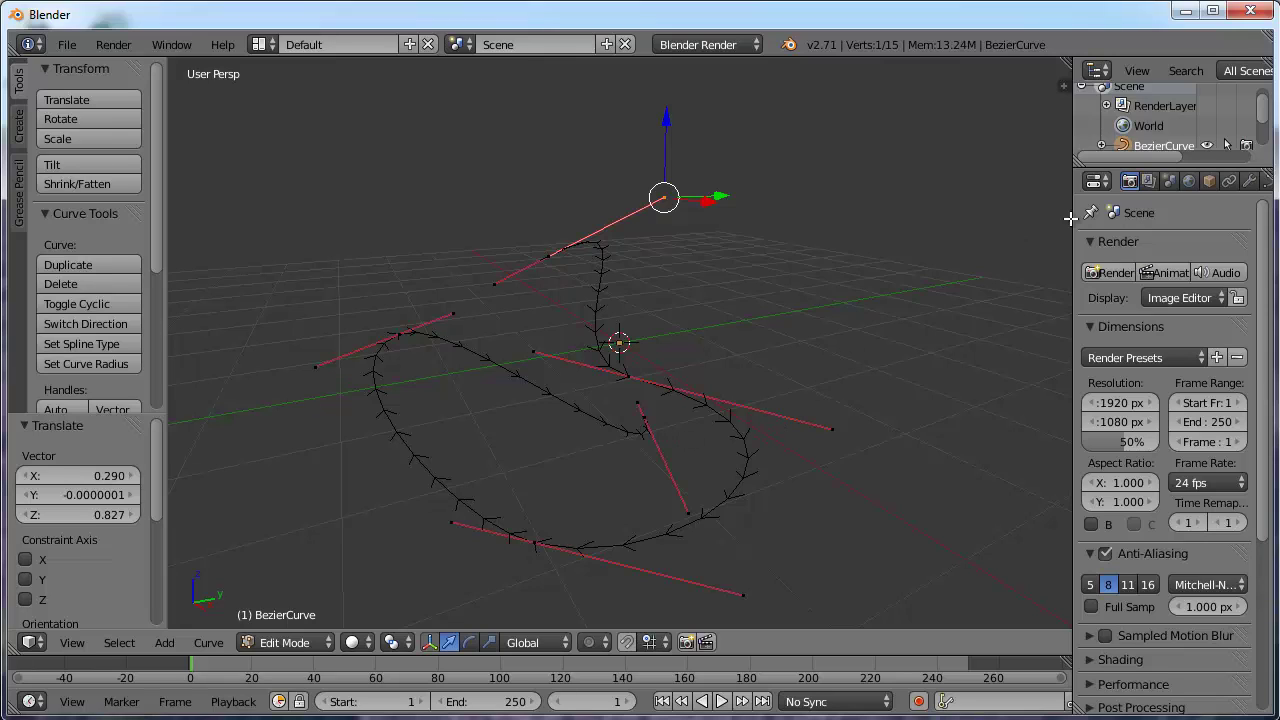
- Return to Object Mode and set the curve's Shape Fill mode to Full in Curve Data
key(Tab)
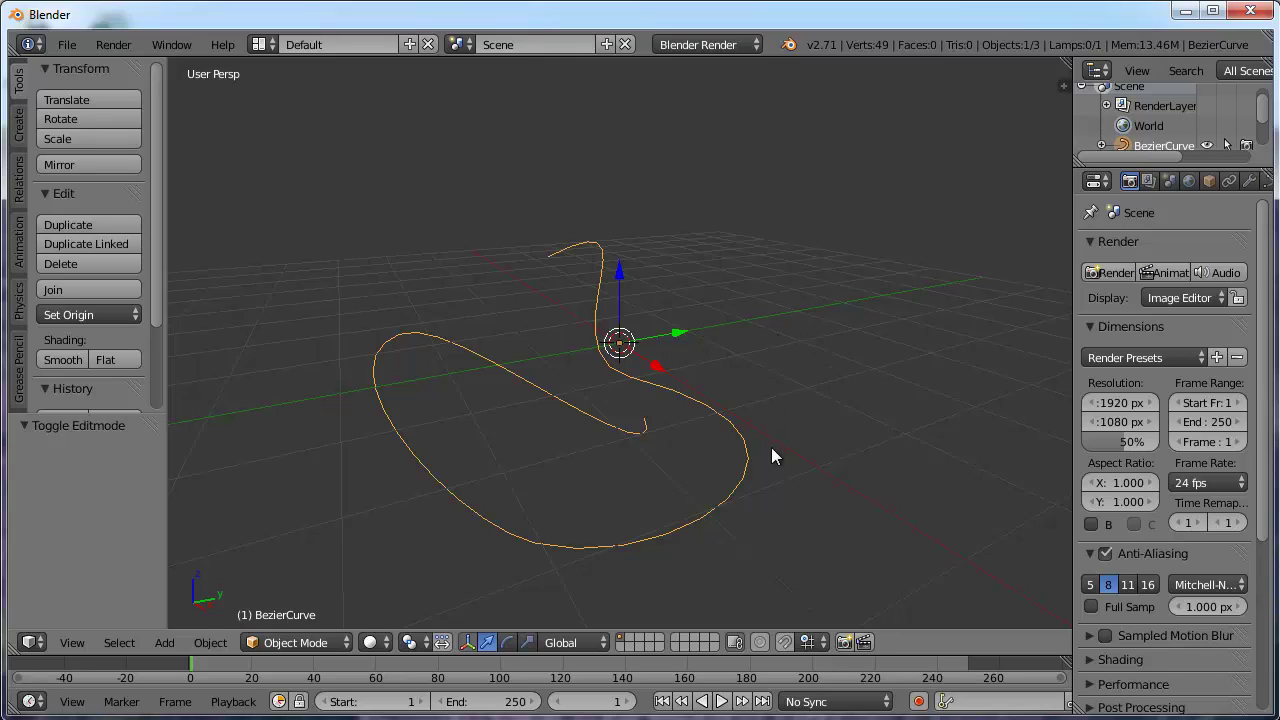
scroll(1200, 181, right, 5)
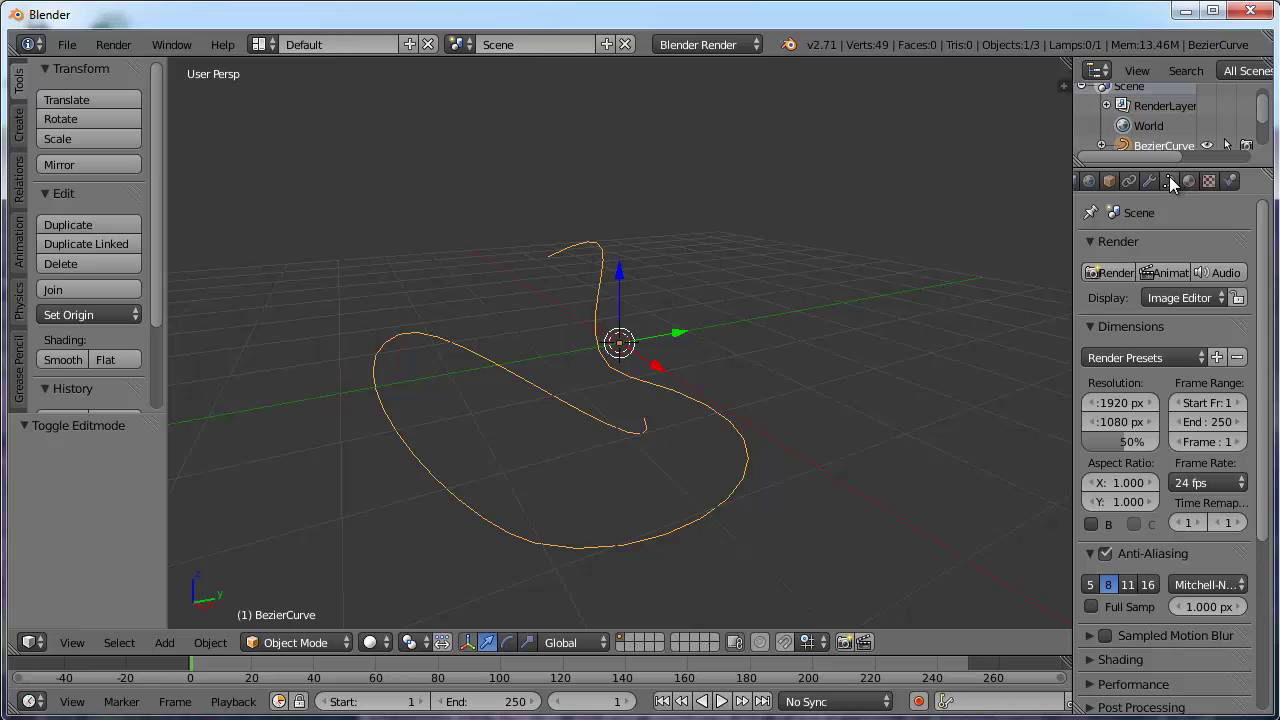
click(1169, 180)
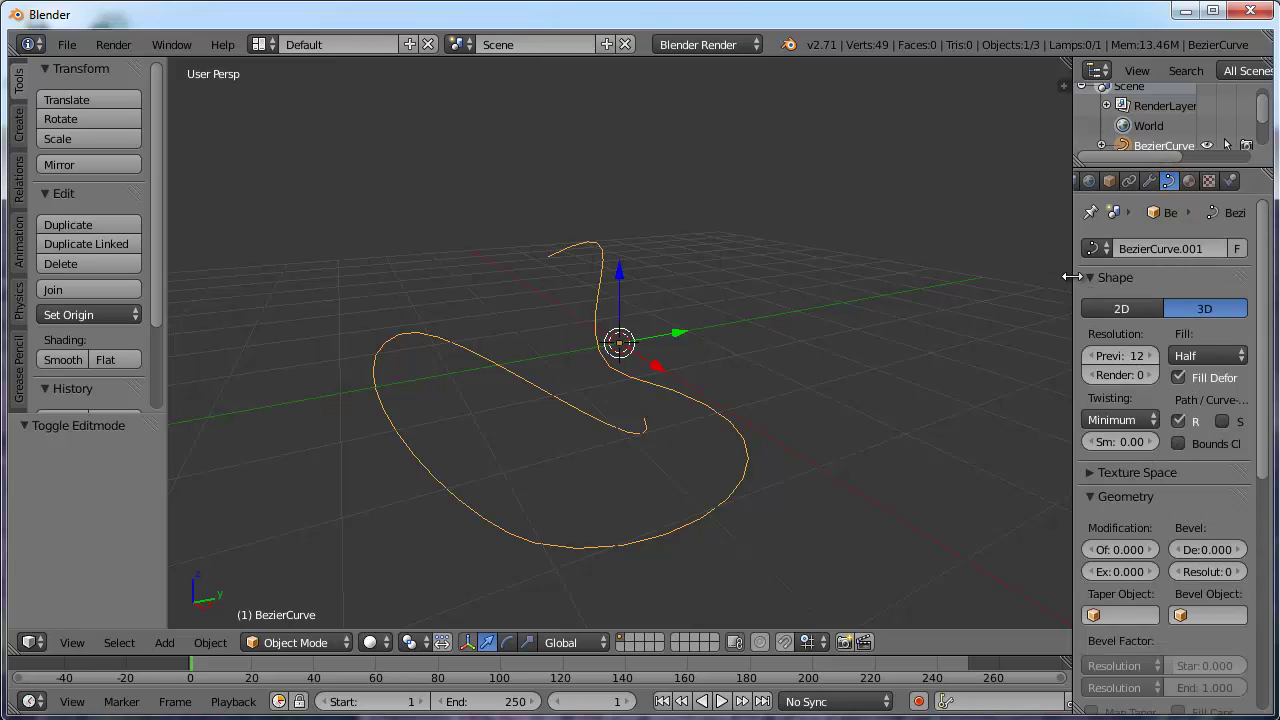
drag(1072, 277, 988, 280)
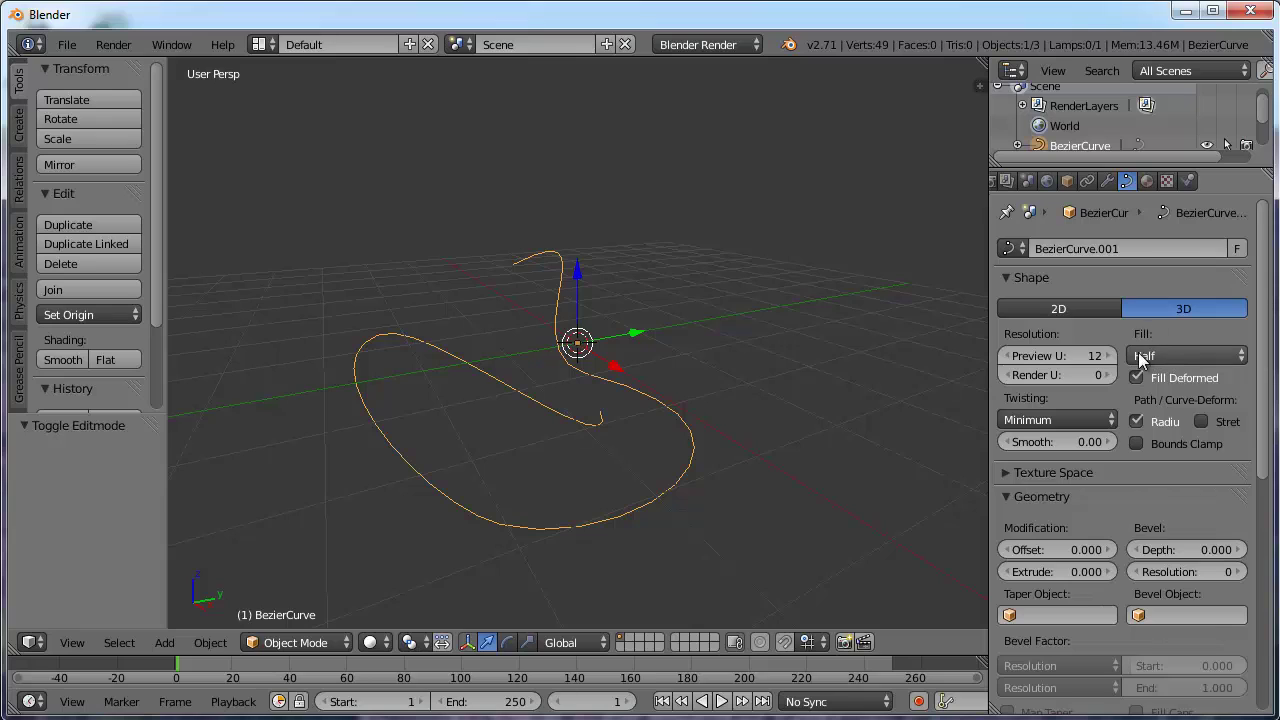
click(1180, 354)
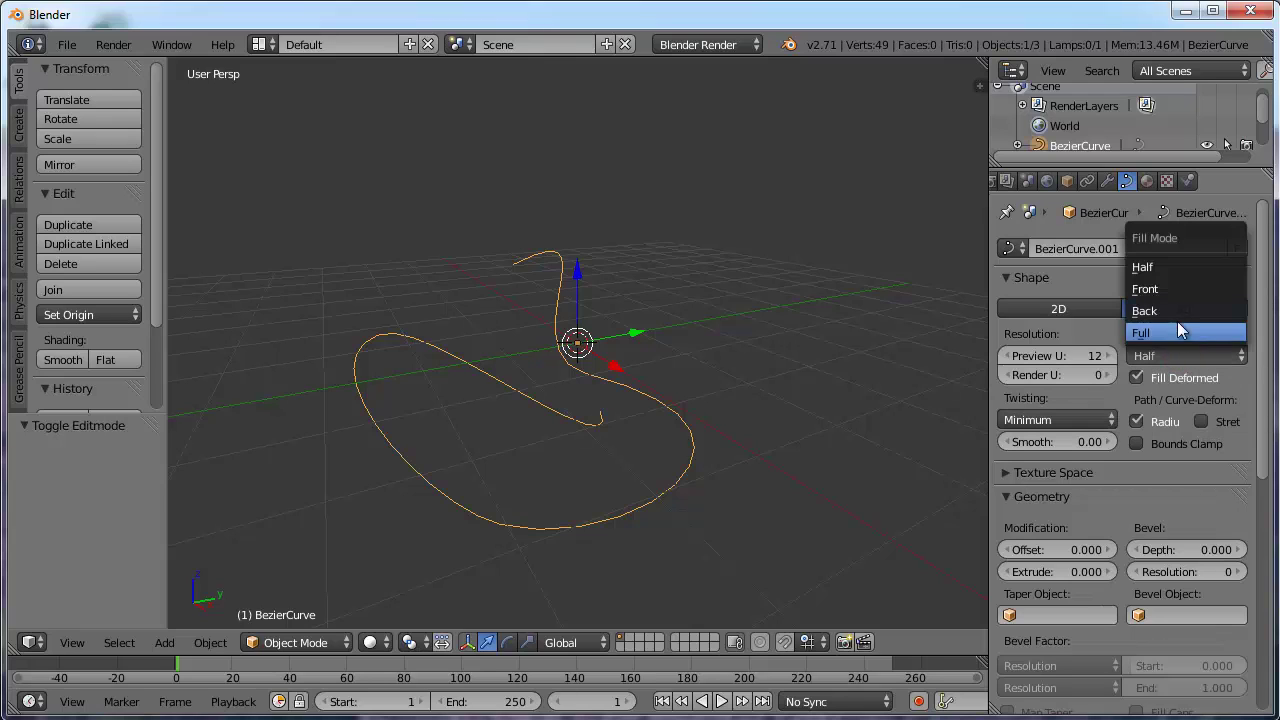
click(1174, 332)
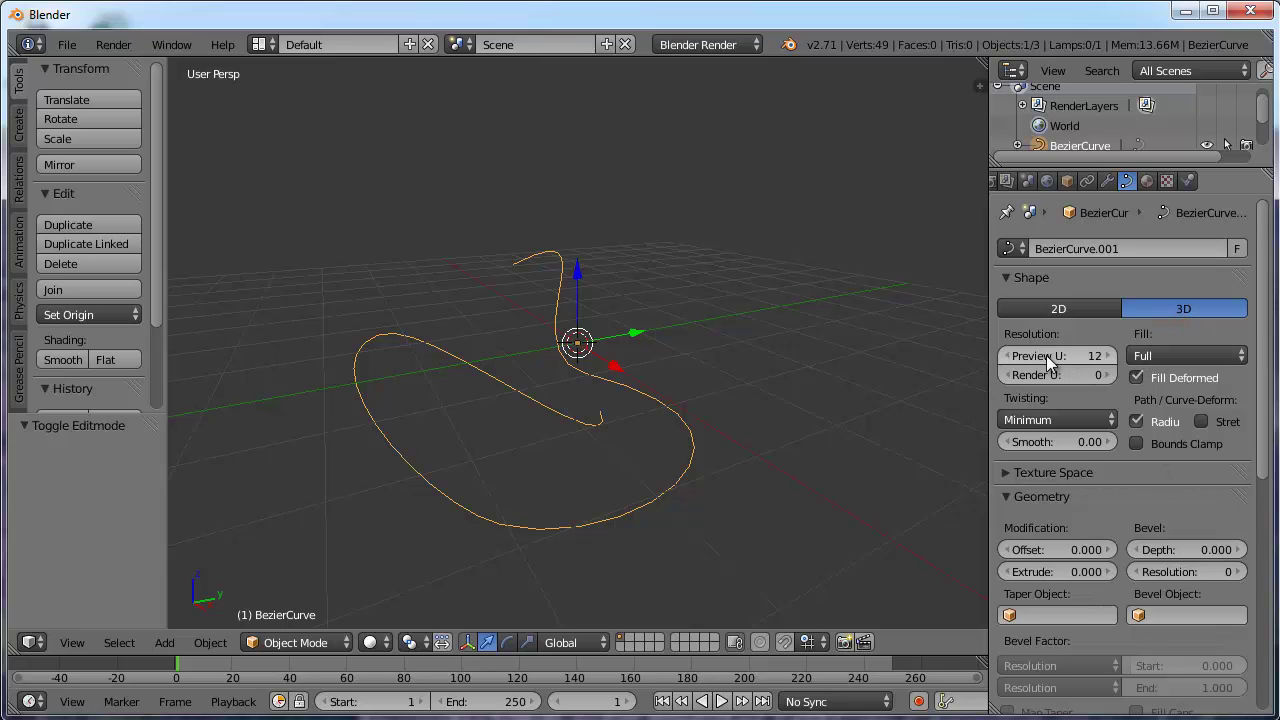
- Set the curve's Preview U and Render U resolution both to 25
key(alt+s)
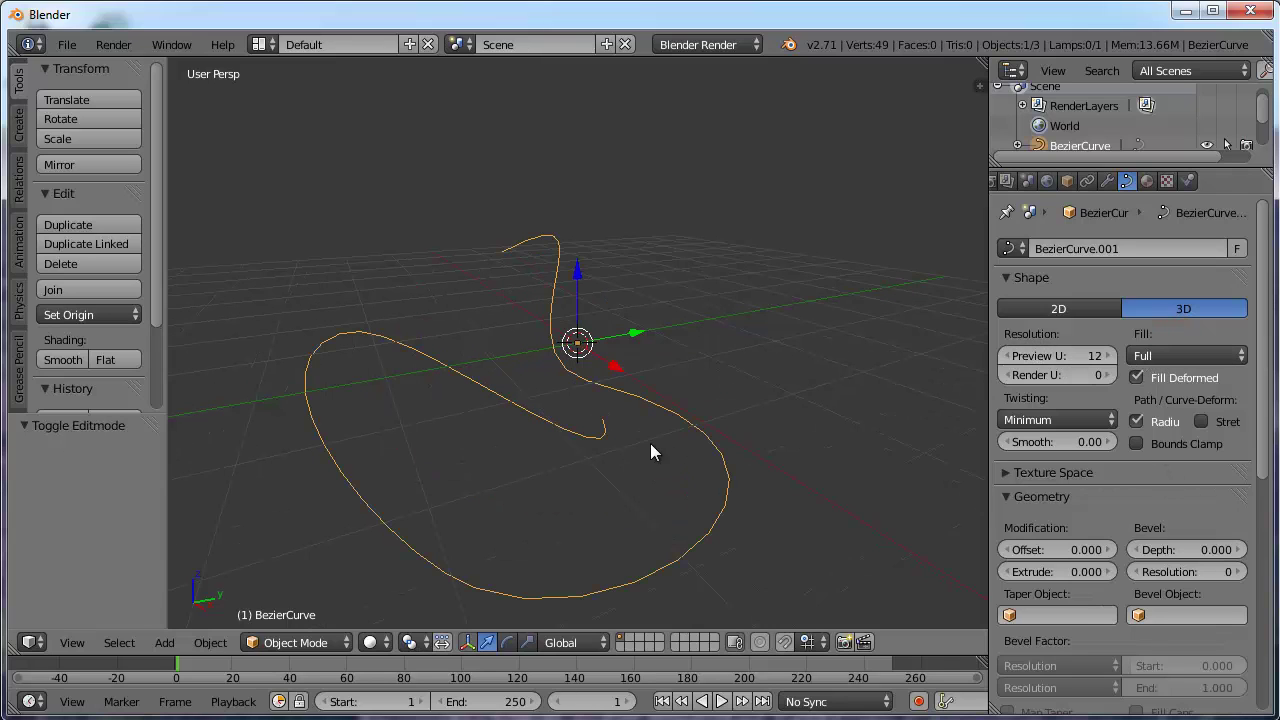
drag(1092, 355, 1058, 362)
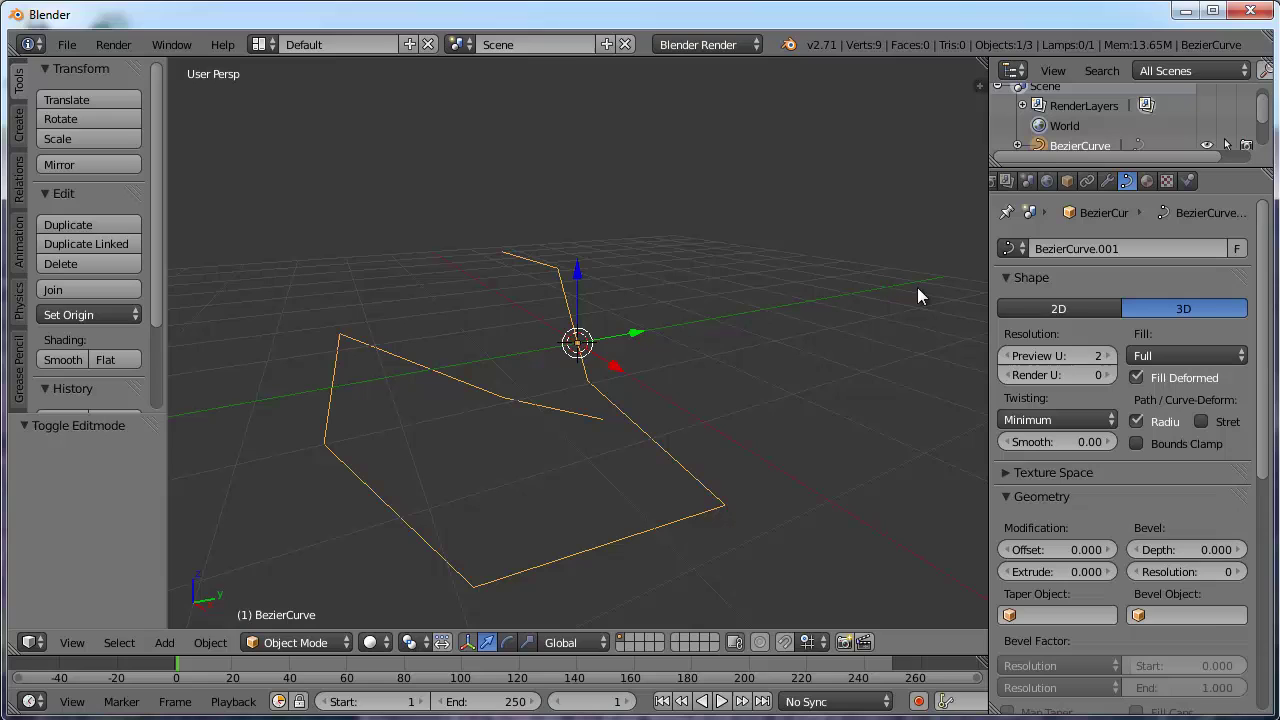
drag(1046, 355, 1065, 354)
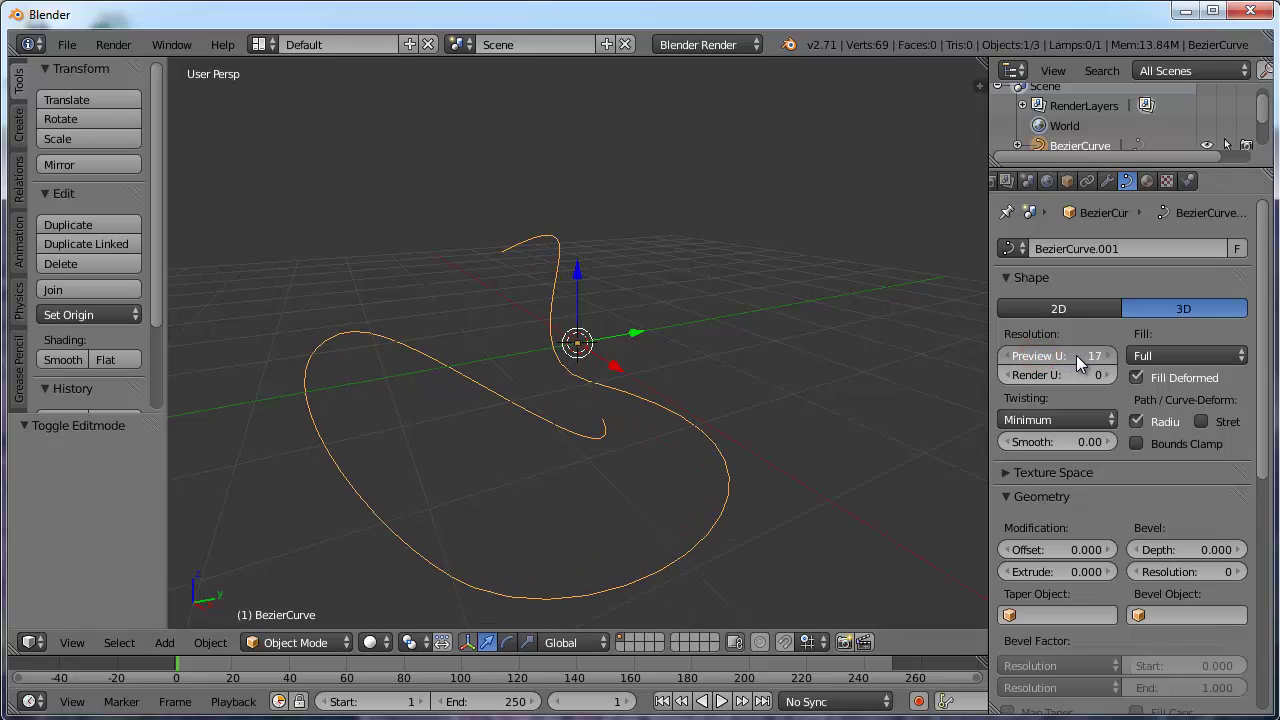
click(1064, 356)
text(25)
key(Return)
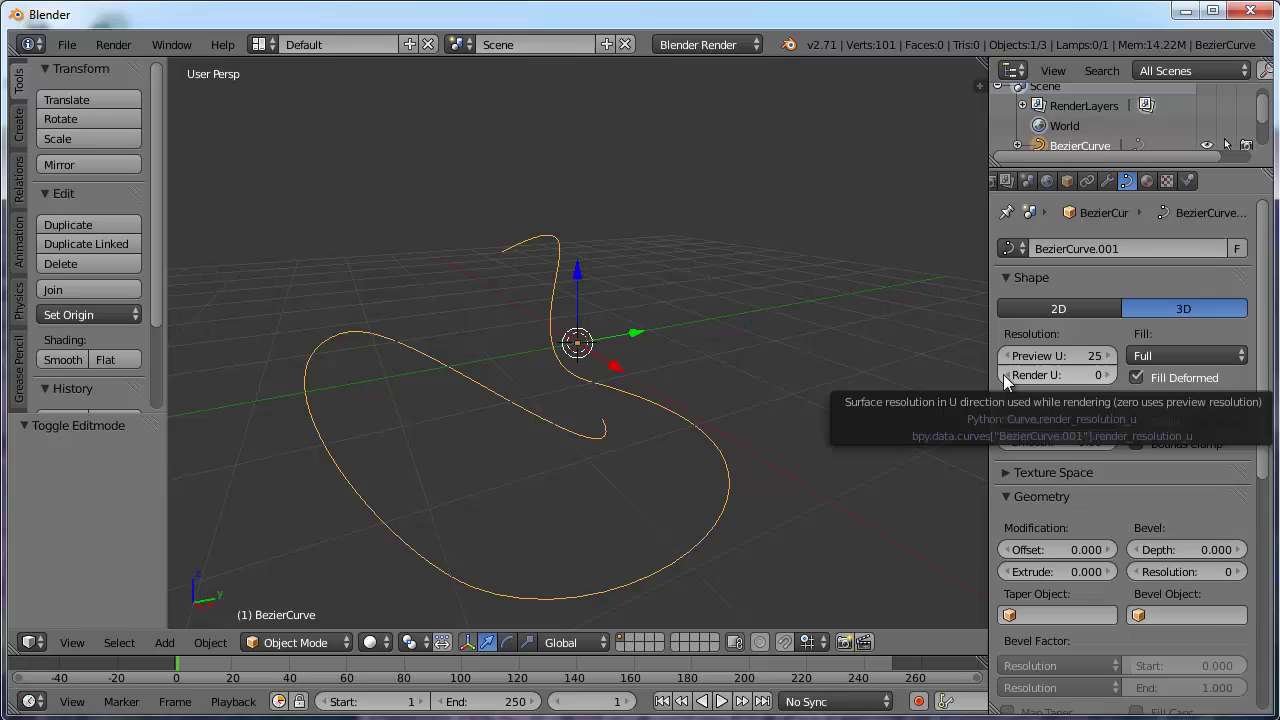
click(1055, 373)
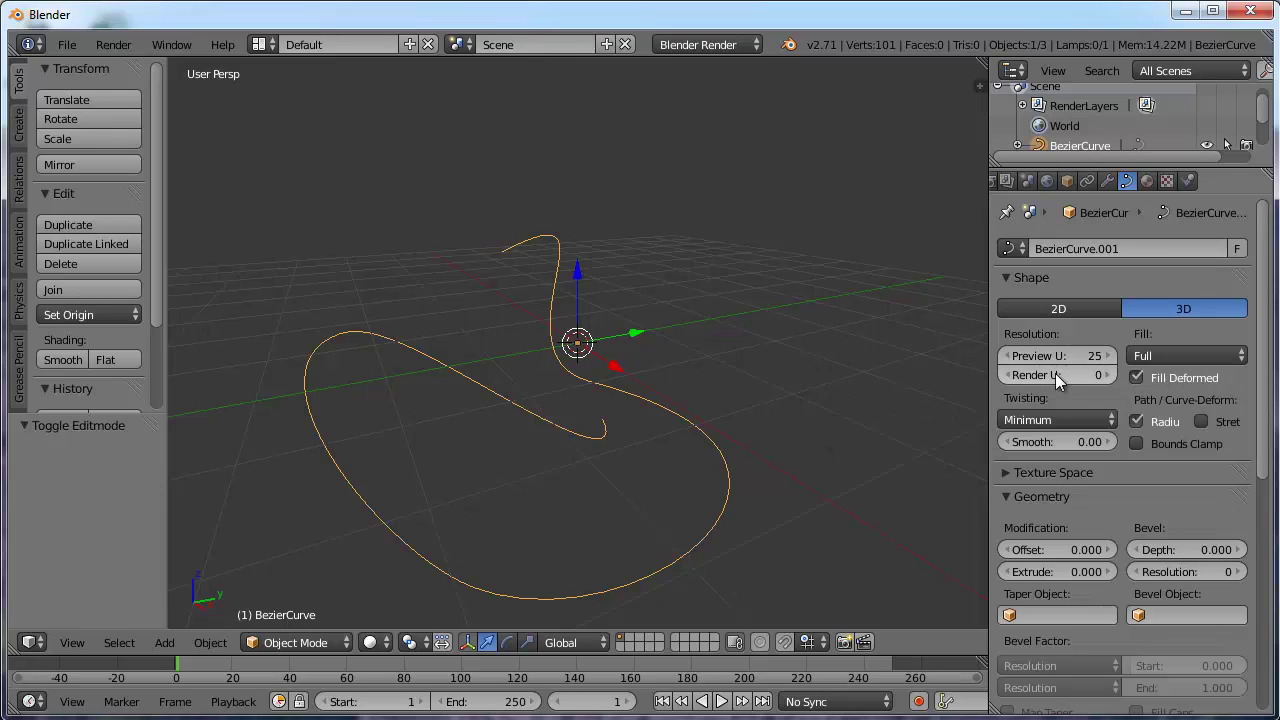
text(25)
key(Return)
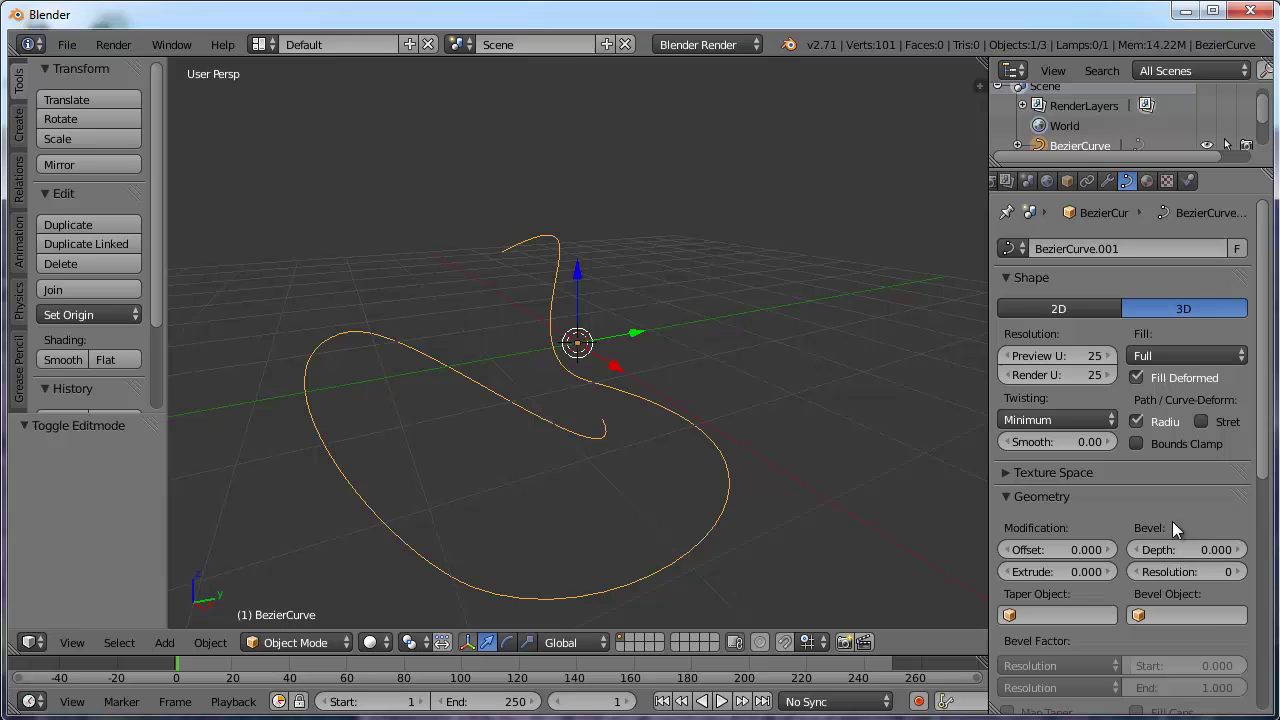
- Set Bevel Depth to 0.146 and orbit to view the resulting thick tube
drag(1174, 551, 50, 534)
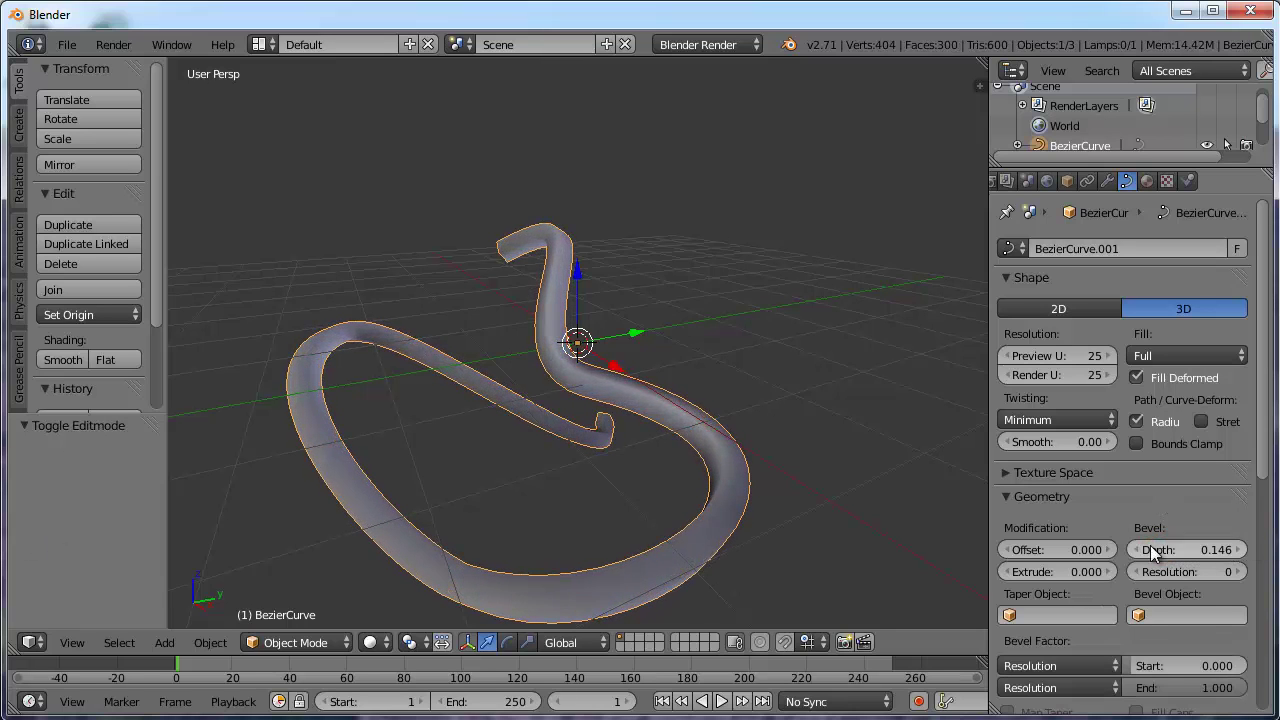
middle_drag(567, 428, 725, 405)
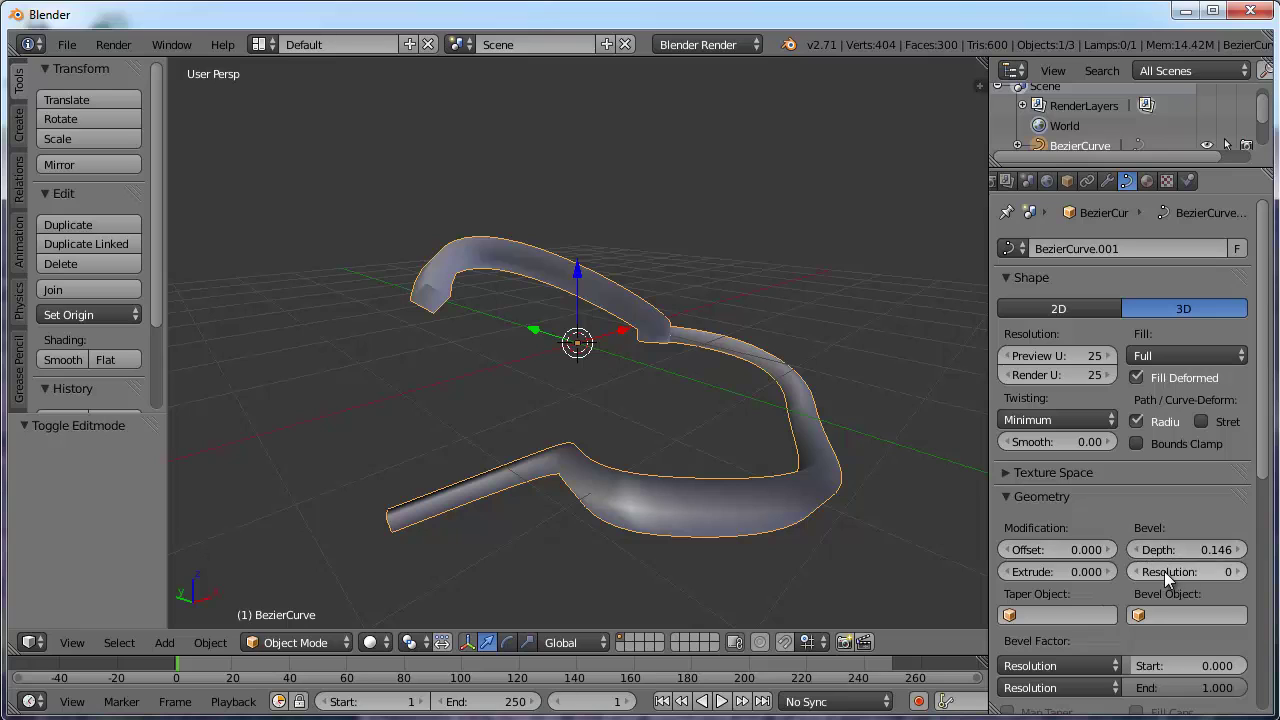
- Set Bevel Resolution to 15 to round the tube's cross-section
drag(1158, 569, 1237, 571)
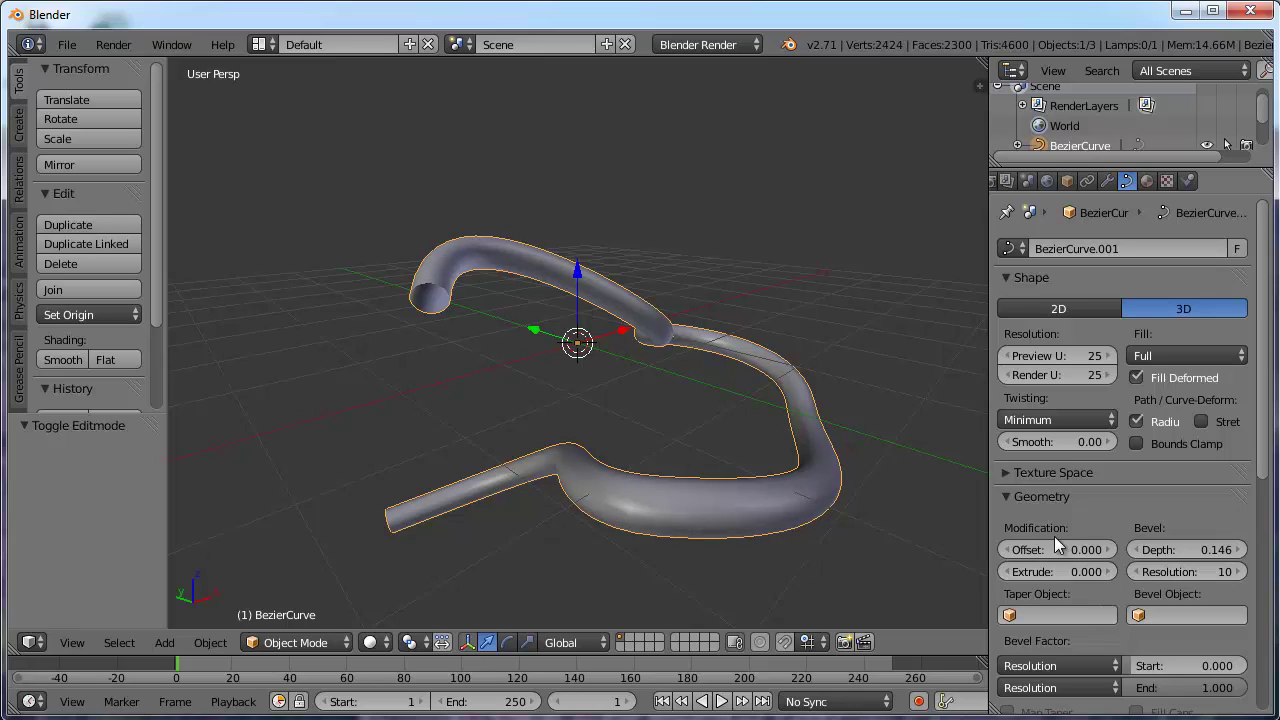
drag(1176, 571, 1186, 571)
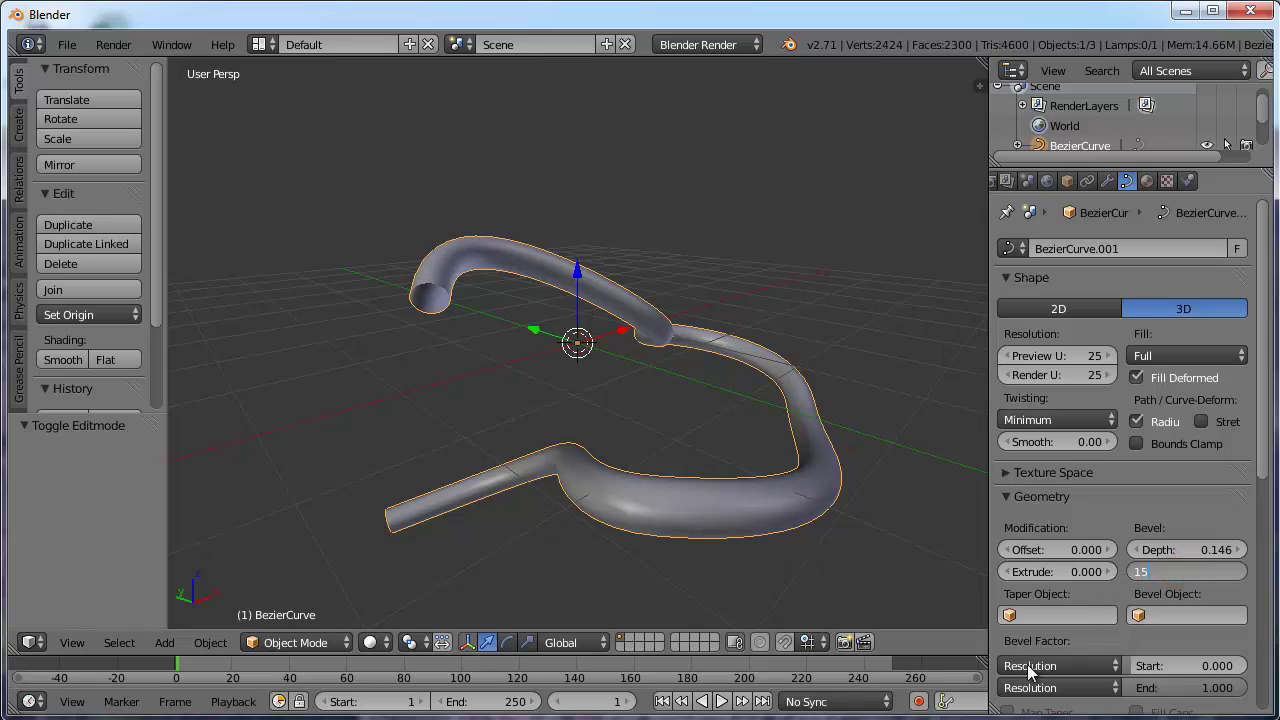
mouse_move(723, 420)
middle_down()
mouse_move(612, 372)
mouse_move(647, 425)
mouse_move(635, 448)
mouse_move(700, 430)
middle_up()
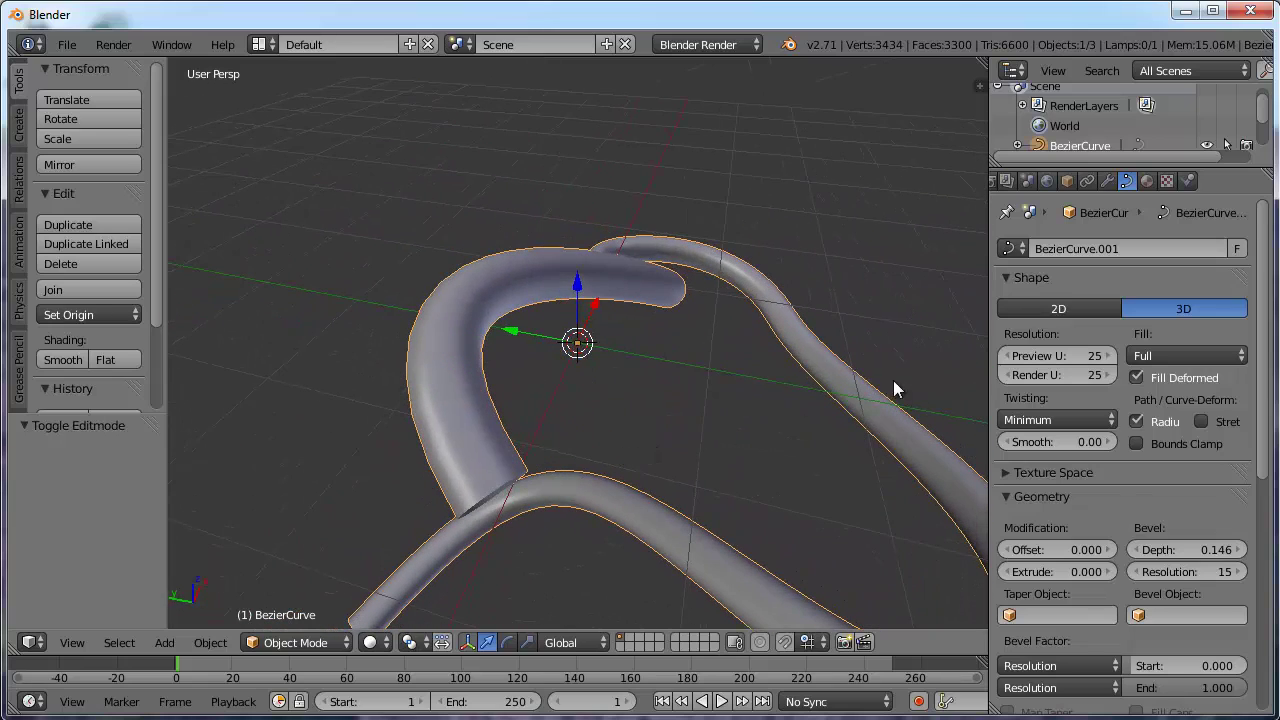
scroll(531, 449, up, 2)
middle_drag(531, 449, 409, 508)
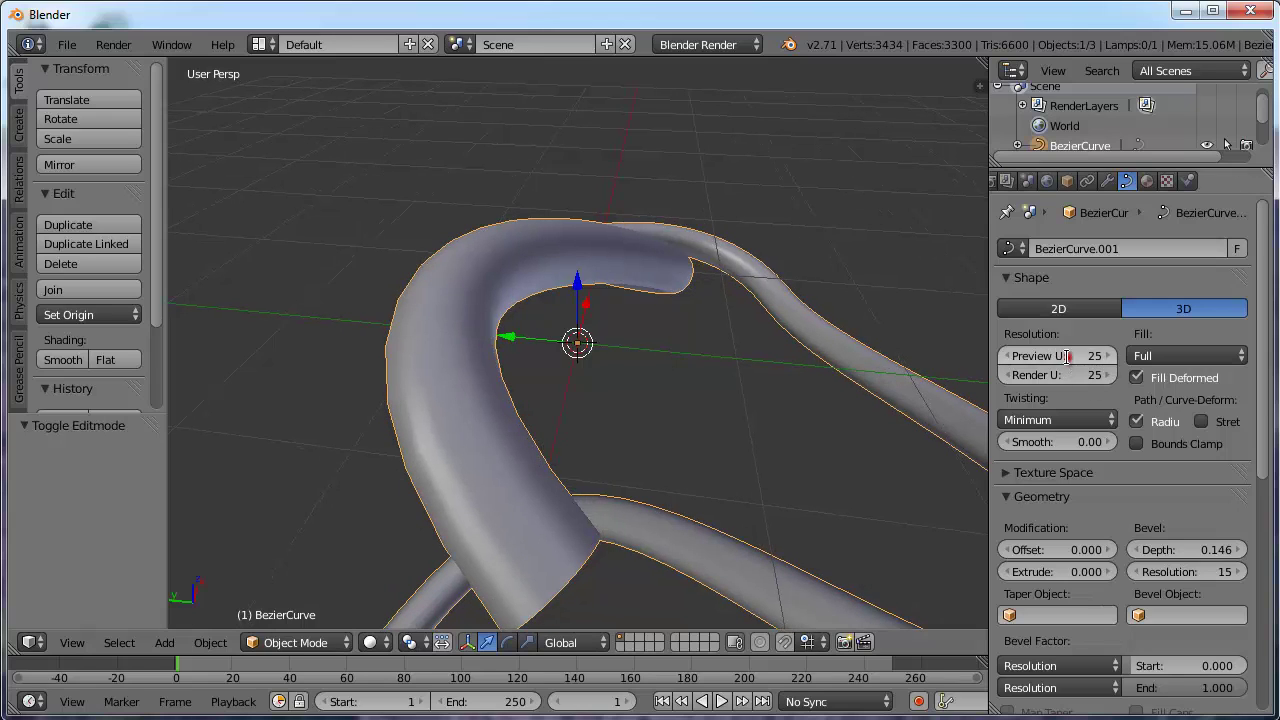
- Raise Preview U and Render U to 30, then inspect the smoother tube from several angles
drag(1072, 355, 949, 485)
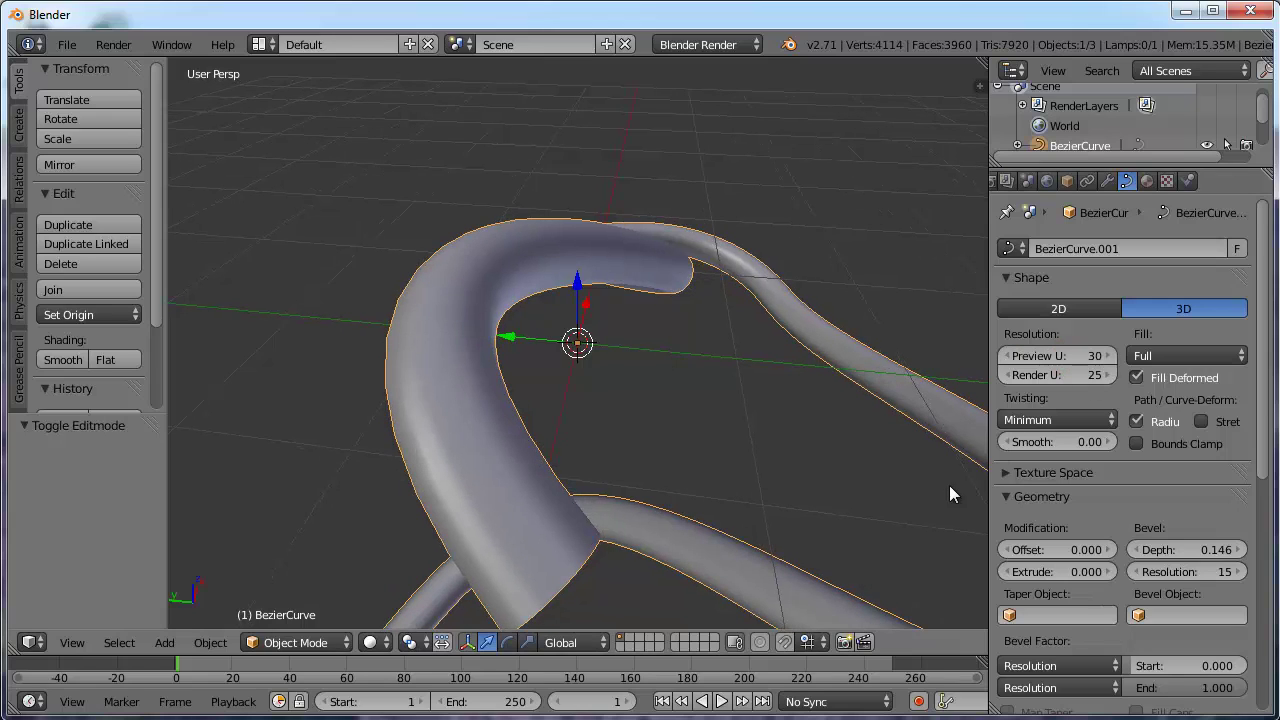
click(1057, 373)
text(30)
key(Return)
scroll(747, 400, down, 3)
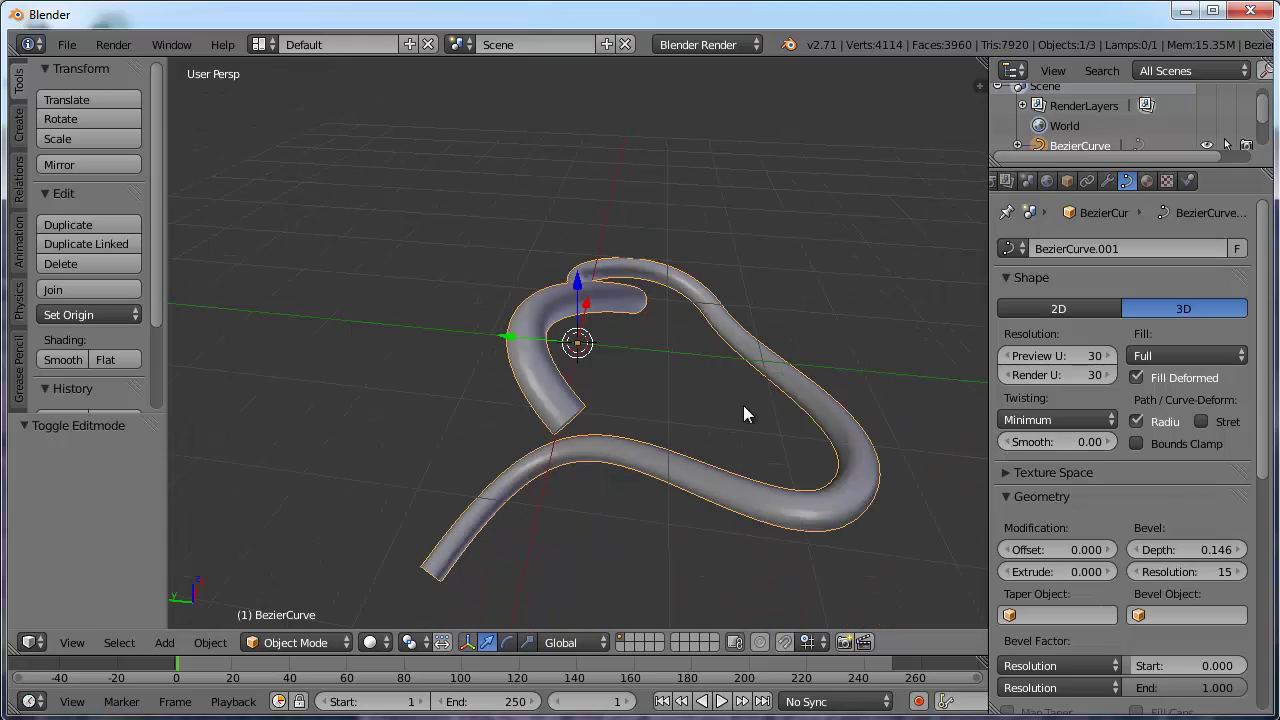
middle_drag(743, 405, 657, 406)
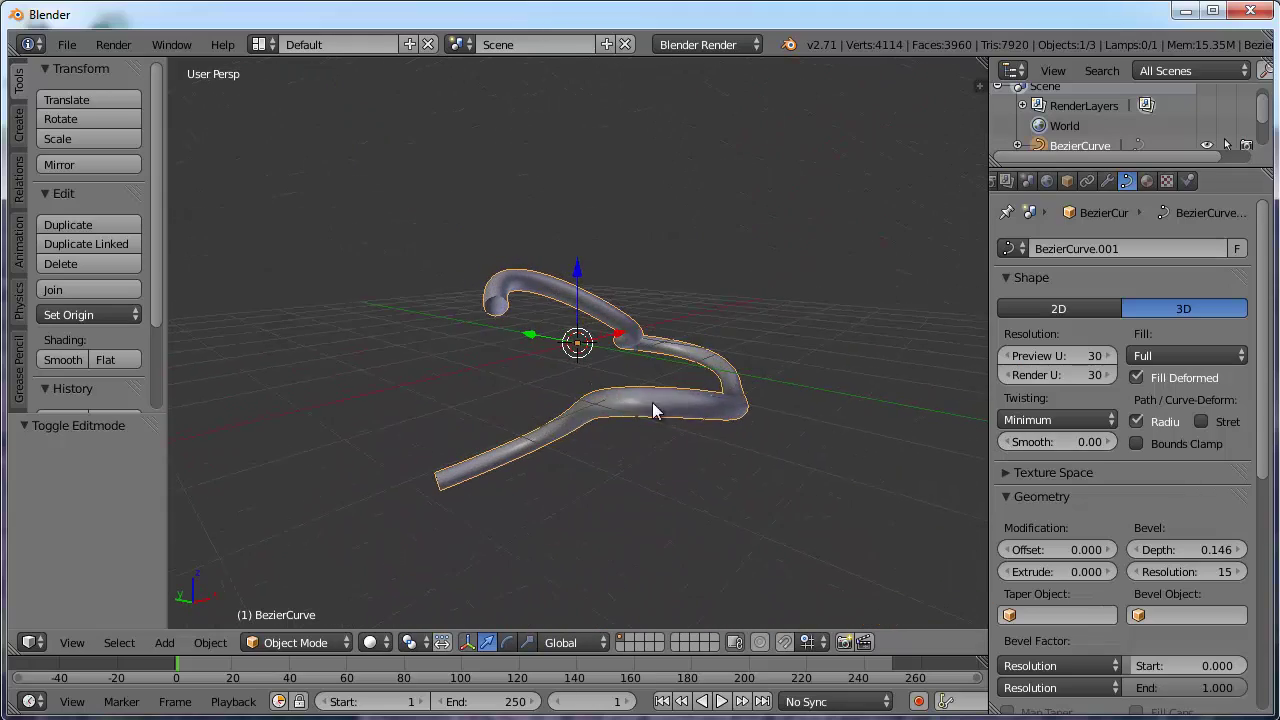
scroll(666, 370, up, 4)
middle_drag(637, 352, 605, 482)
scroll(686, 457, down, 3)
scroll(640, 472, up, 2)
middle_drag(678, 465, 749, 460)
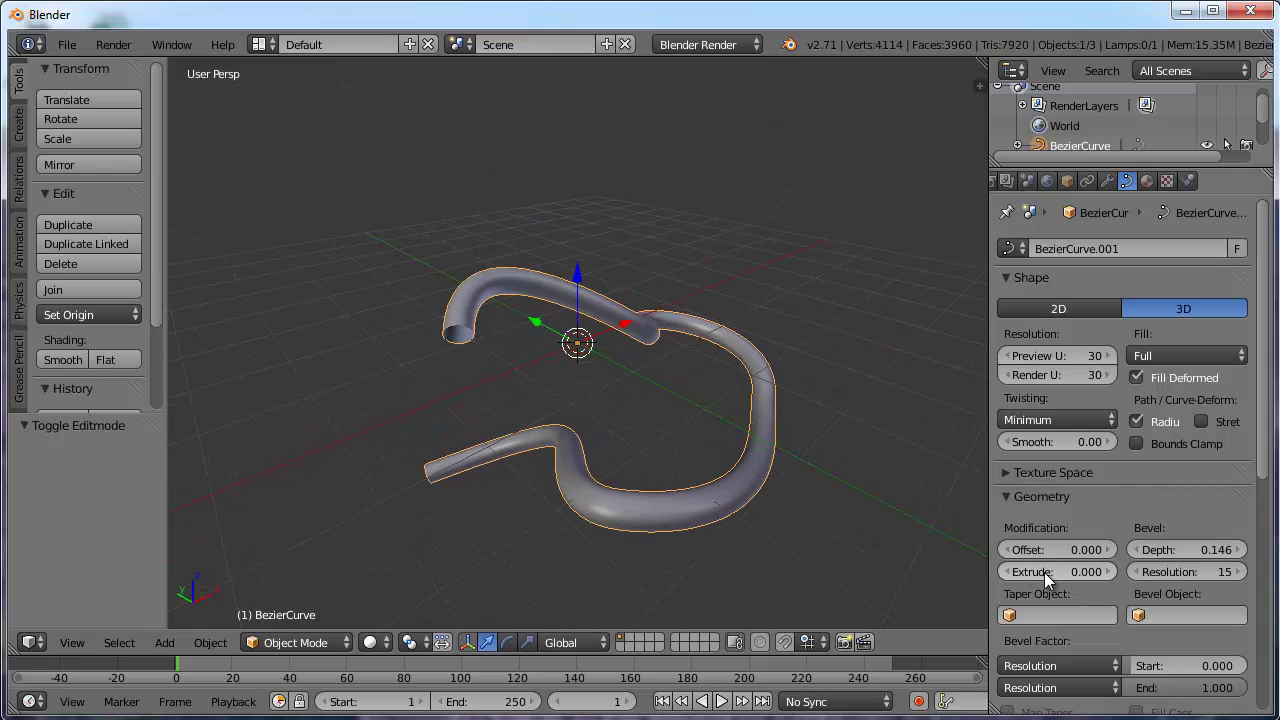
- Set Extrude to 0.307 and orbit around the taller ribbon
drag(1031, 570, 720, 458)
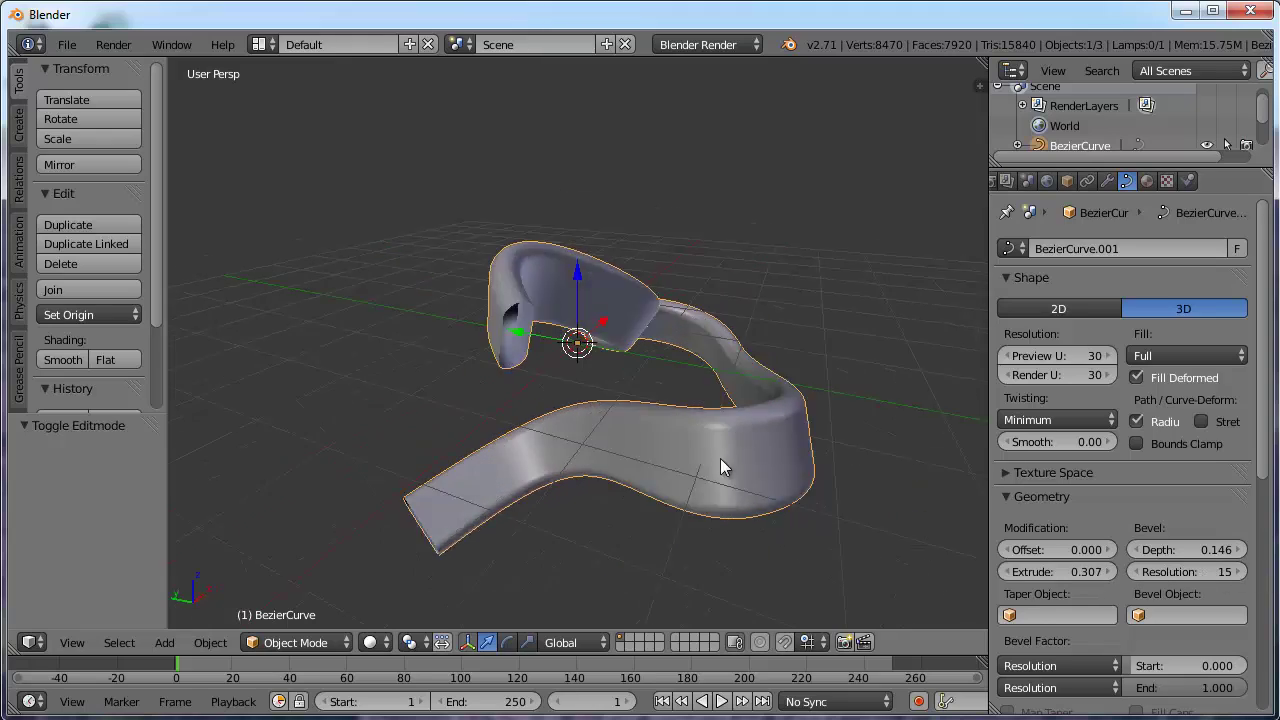
middle_drag(720, 458, 659, 452)
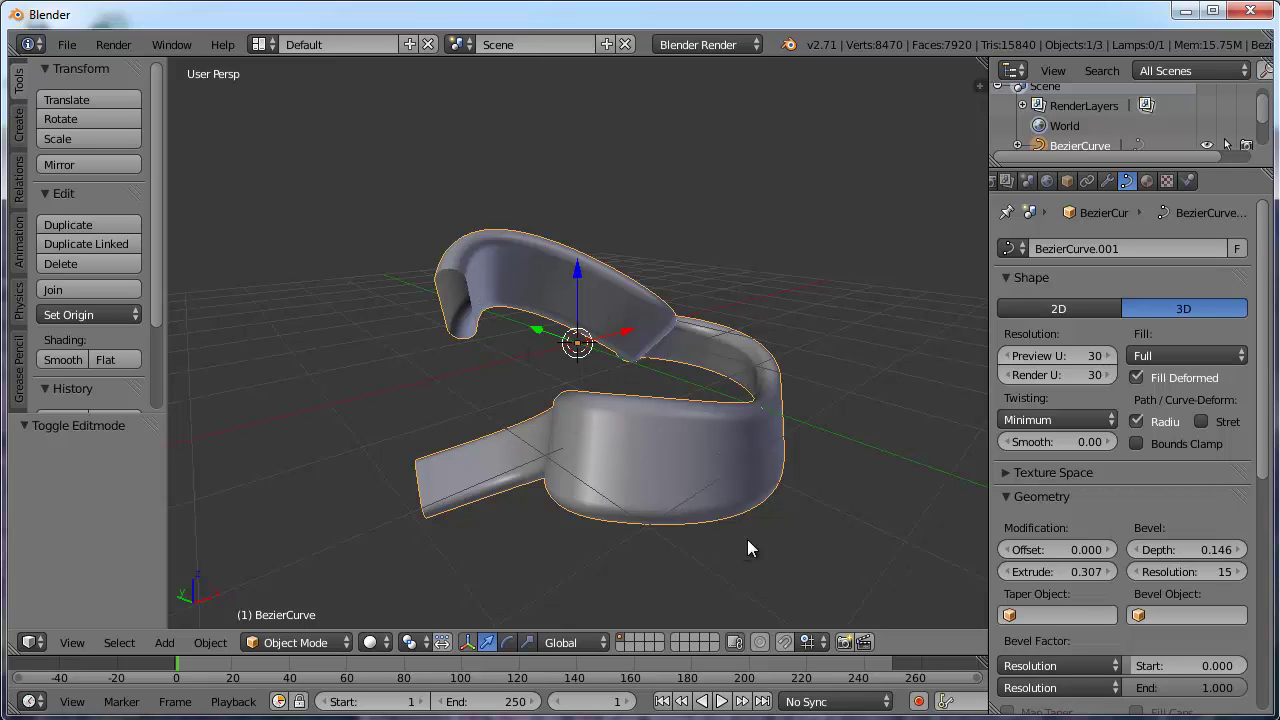
middle_drag(900, 530, 737, 498)
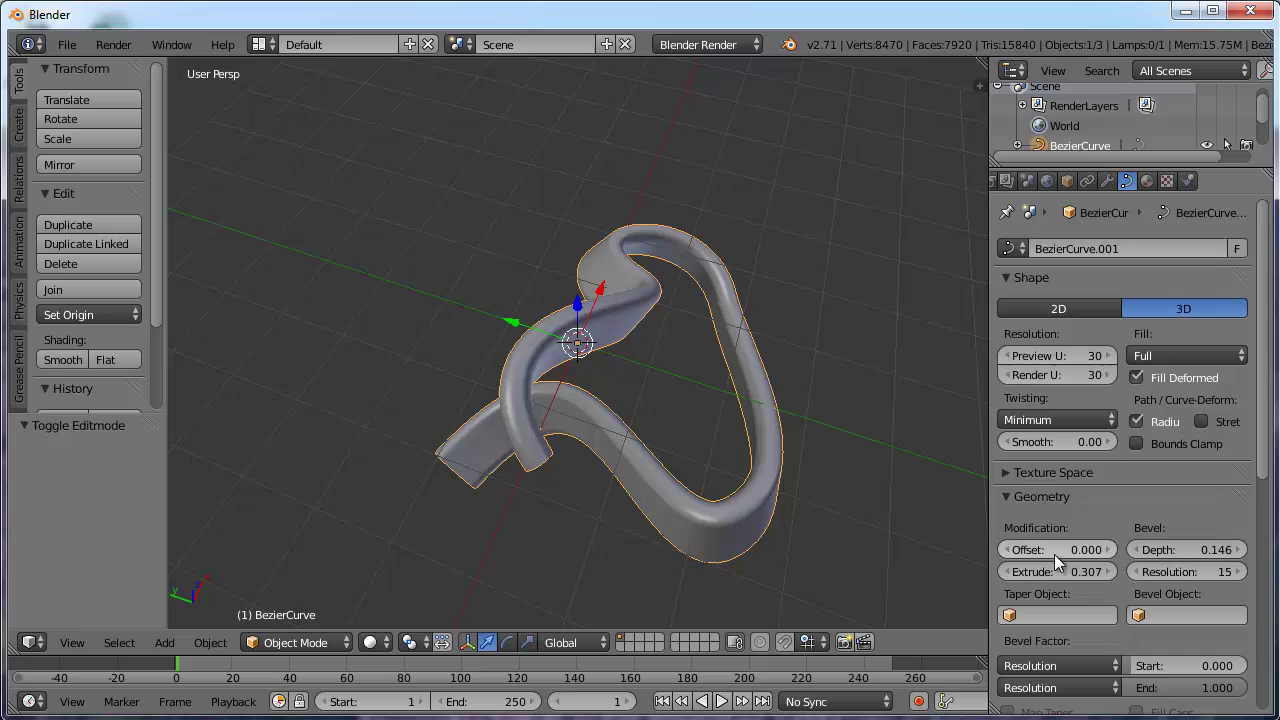
- Try an Offset value, then reset Offset to 0
mouse_move(1054, 550)
mouse_down()
mouse_move(1211, 554)
mouse_move(1038, 565)
mouse_move(1215, 560)
mouse_move(61, 551)
mouse_move(1231, 553)
mouse_move(1061, 548)
mouse_up()
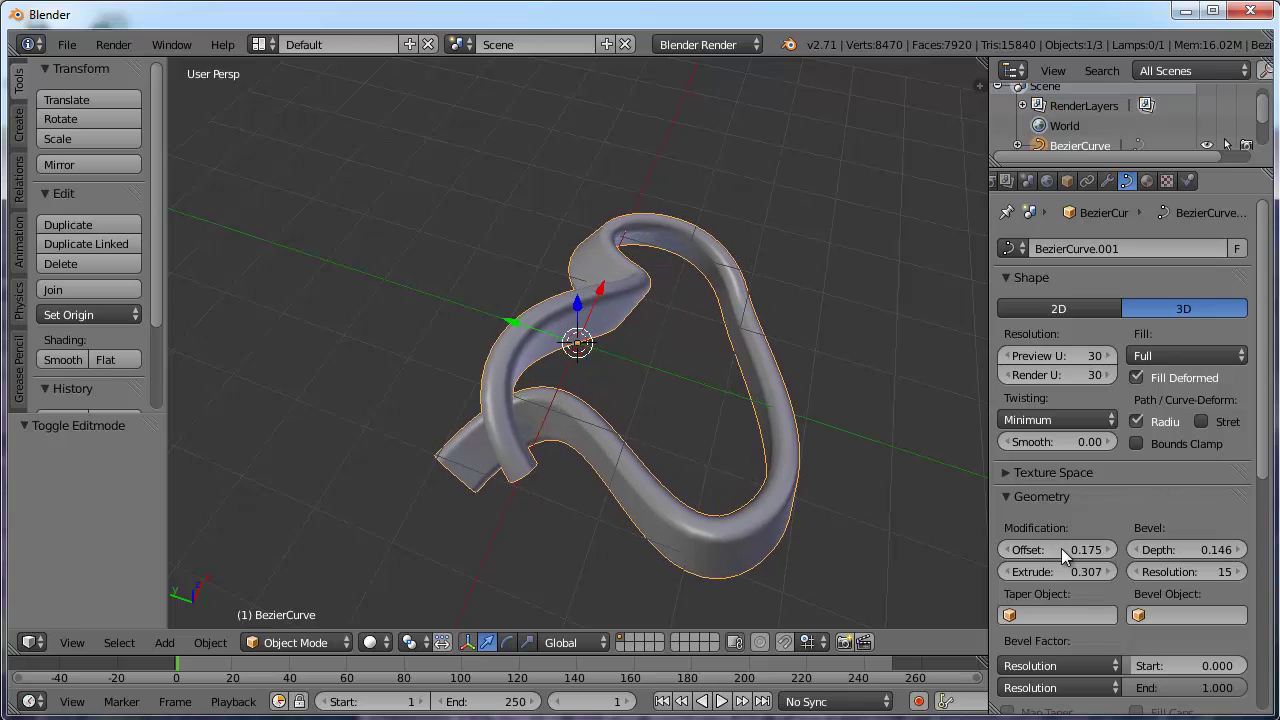
click(1059, 550)
text(0)
key(Return)
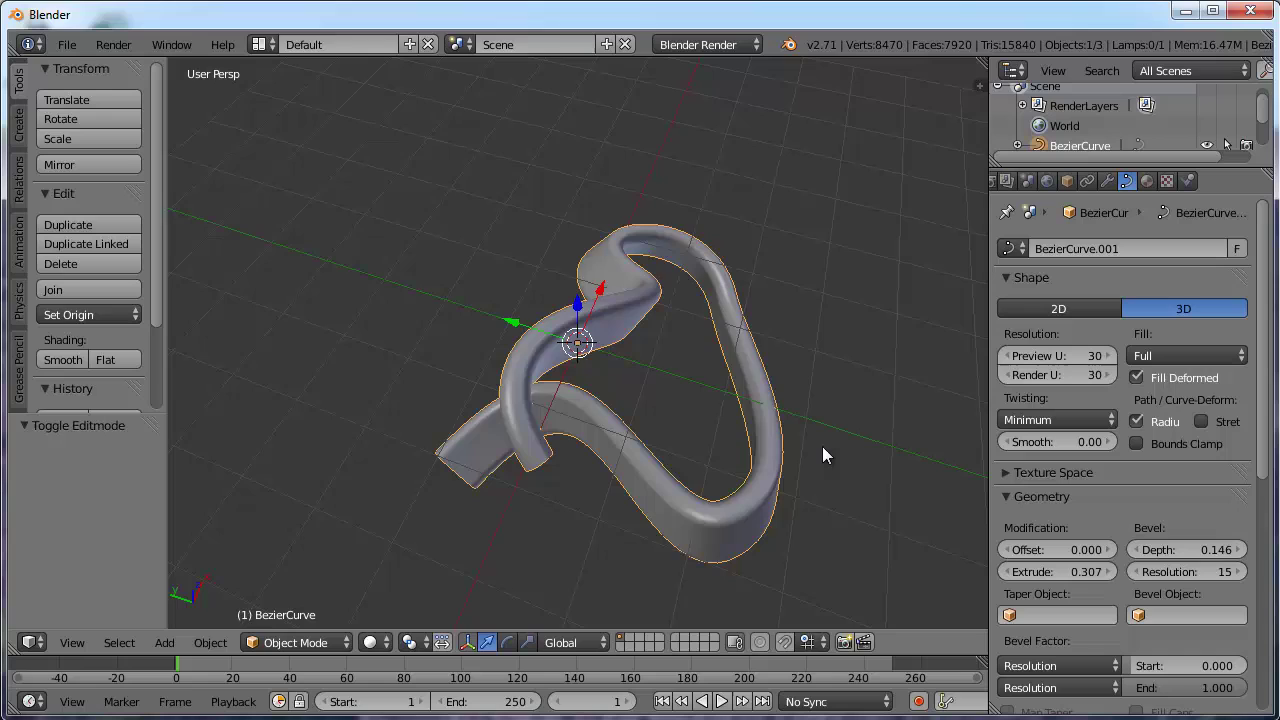
middle_drag(822, 446, 757, 477)
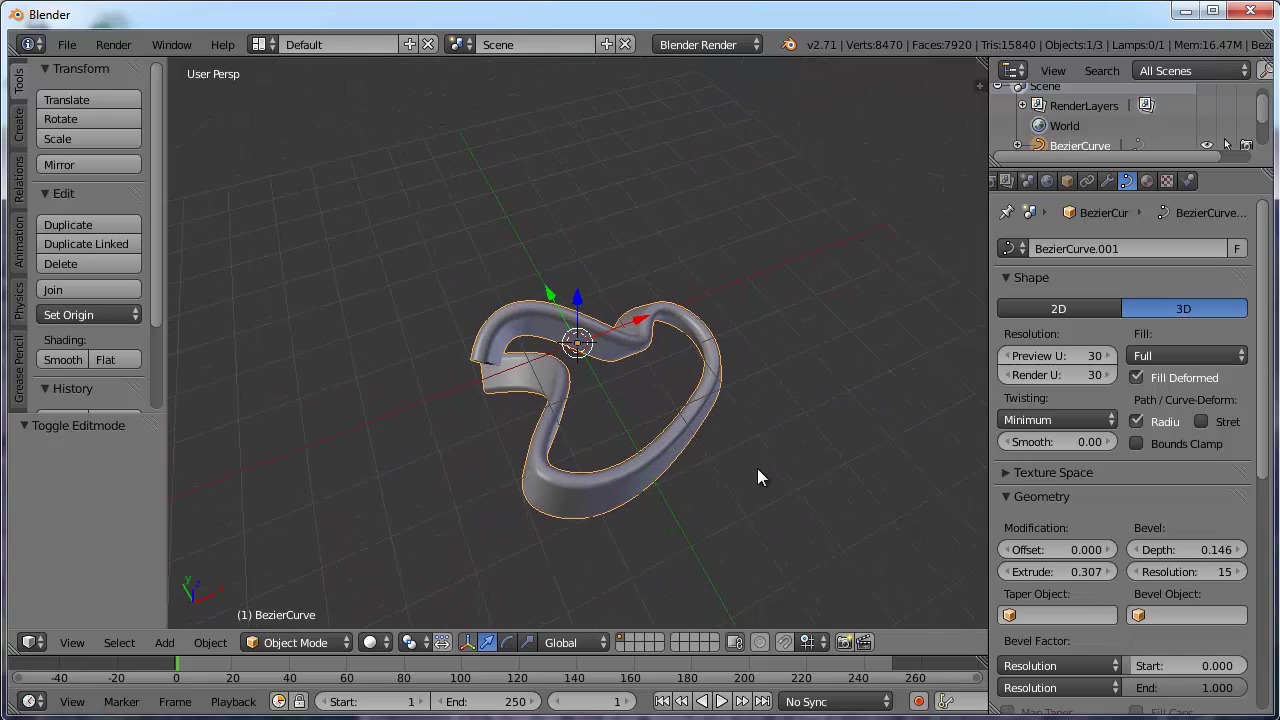
- Move a handle endpoint and a control point on the curve to reshape the ribbon's loop
key(Tab)
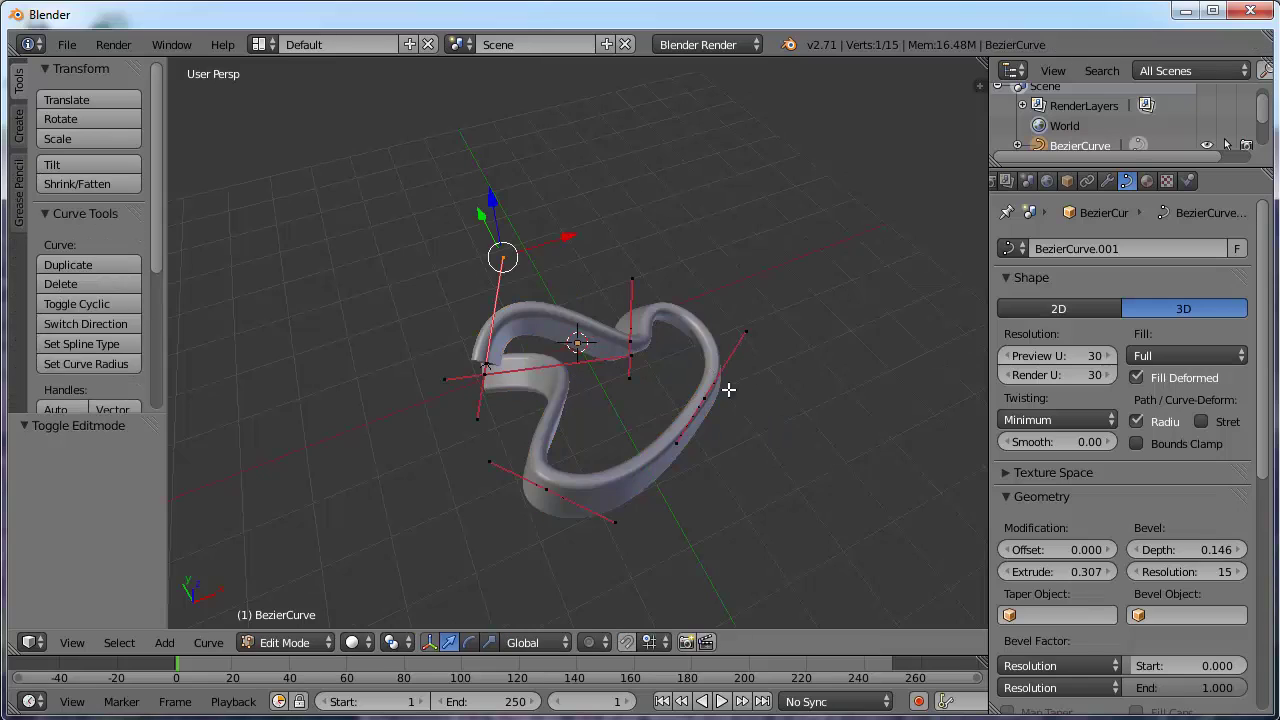
right_click(742, 337)
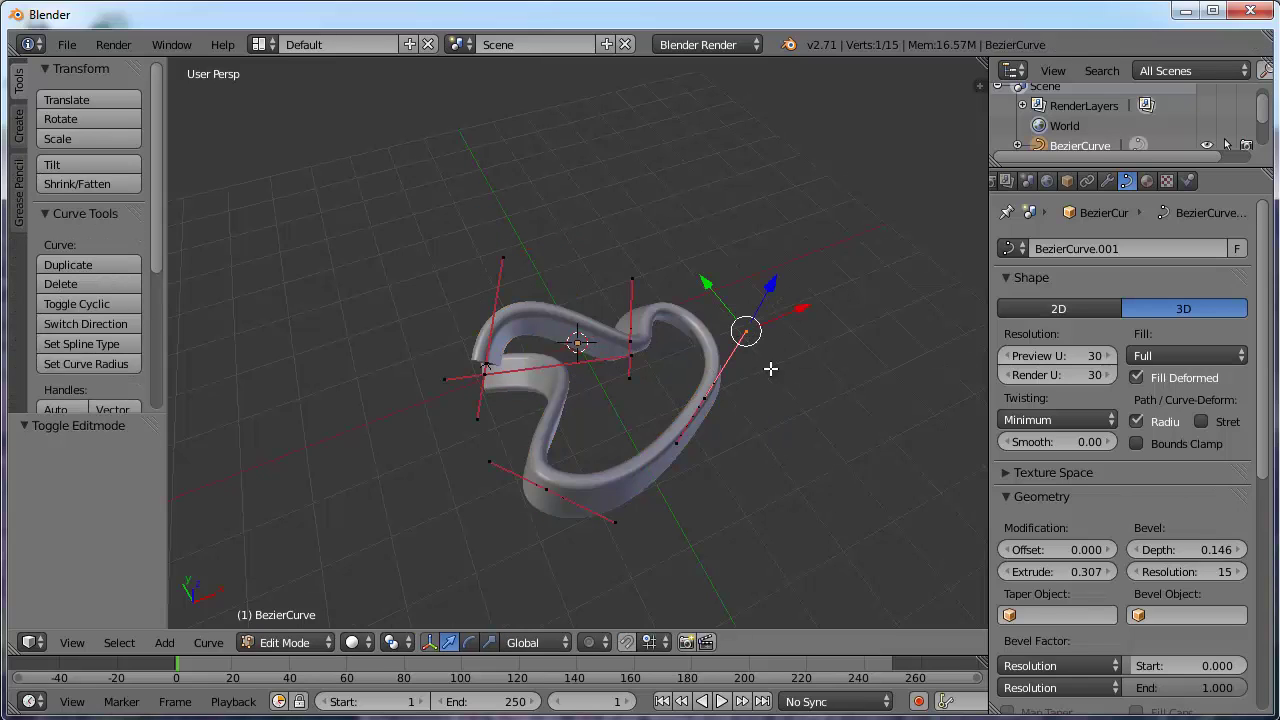
key(g)
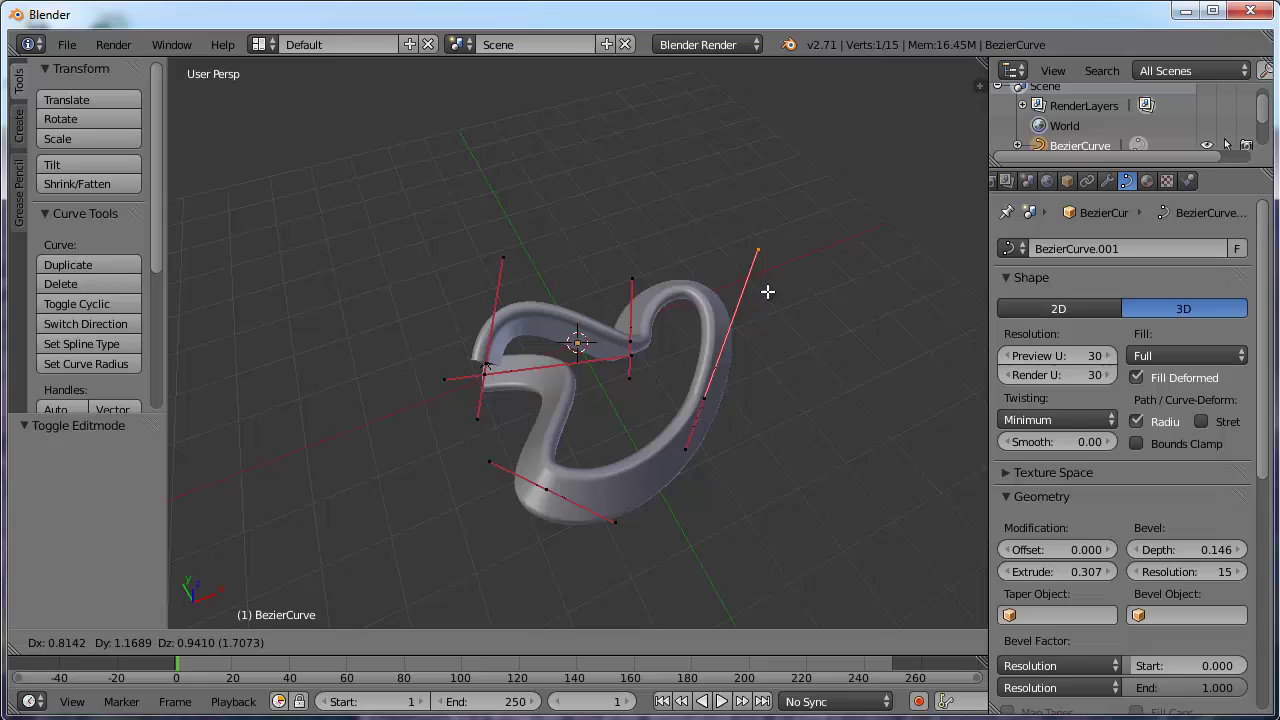
click(745, 329)
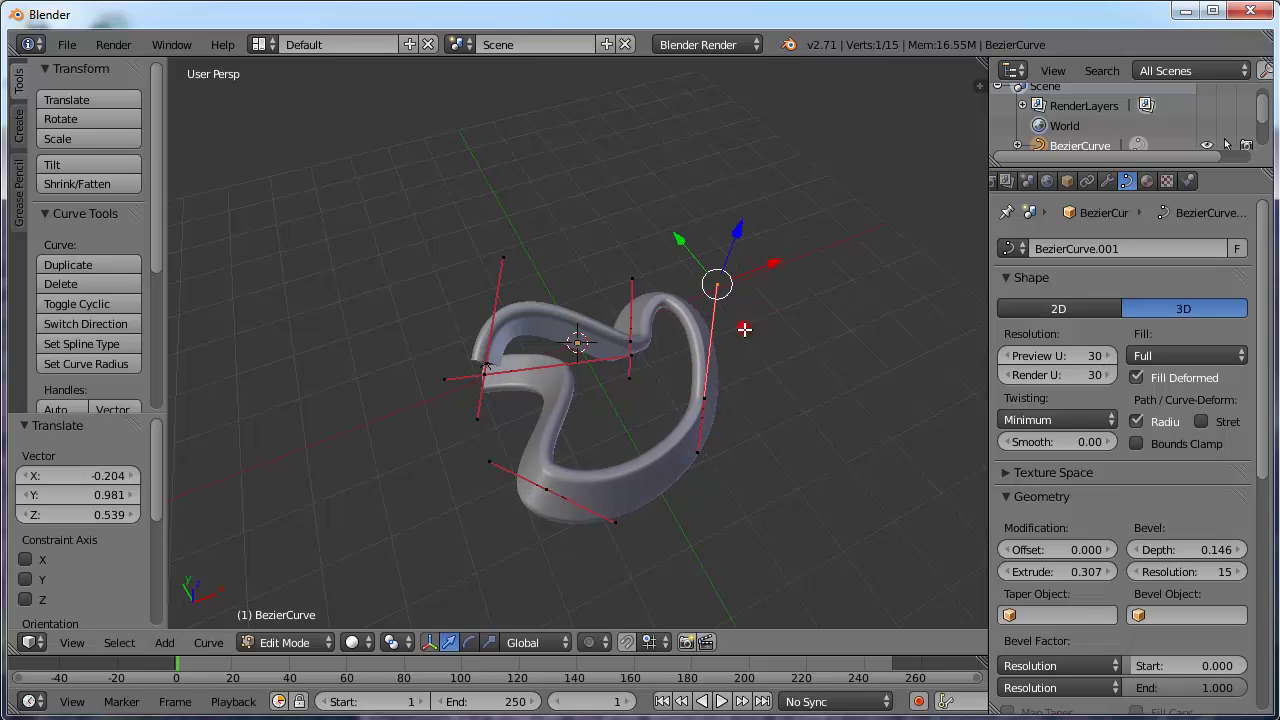
right_click(633, 345)
key(g)
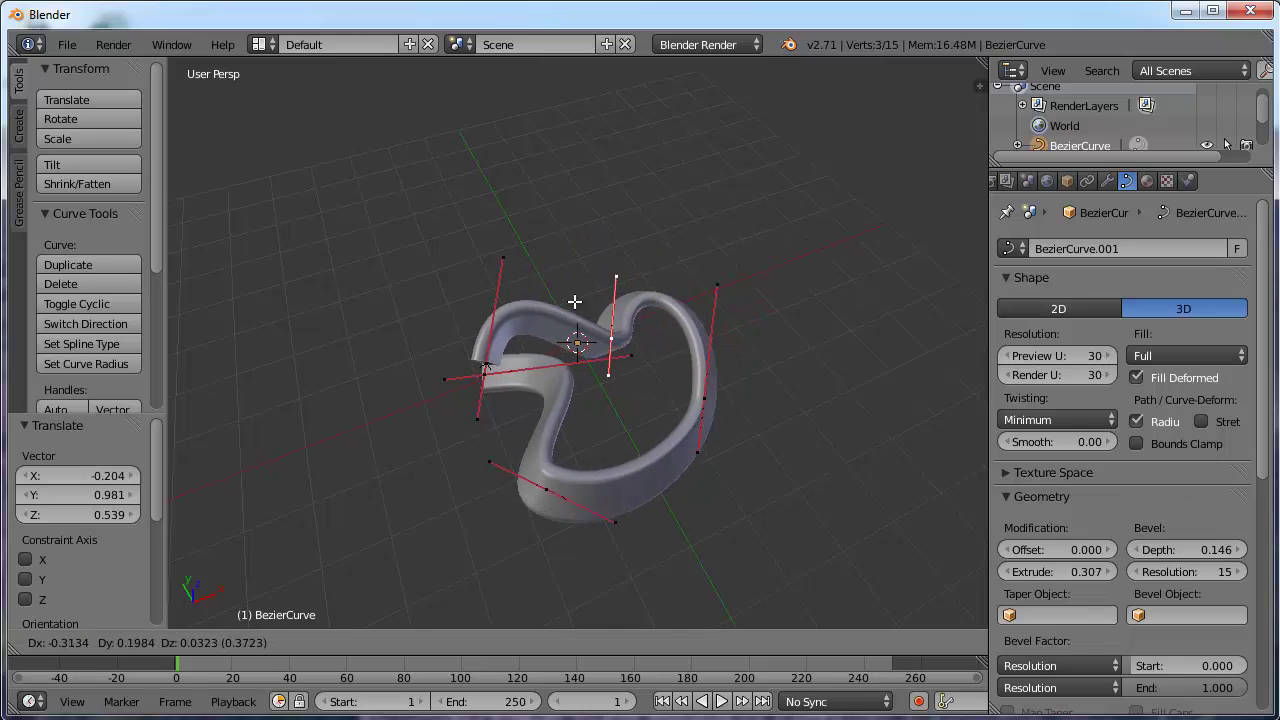
click(686, 446)
middle_drag(686, 446, 638, 428)
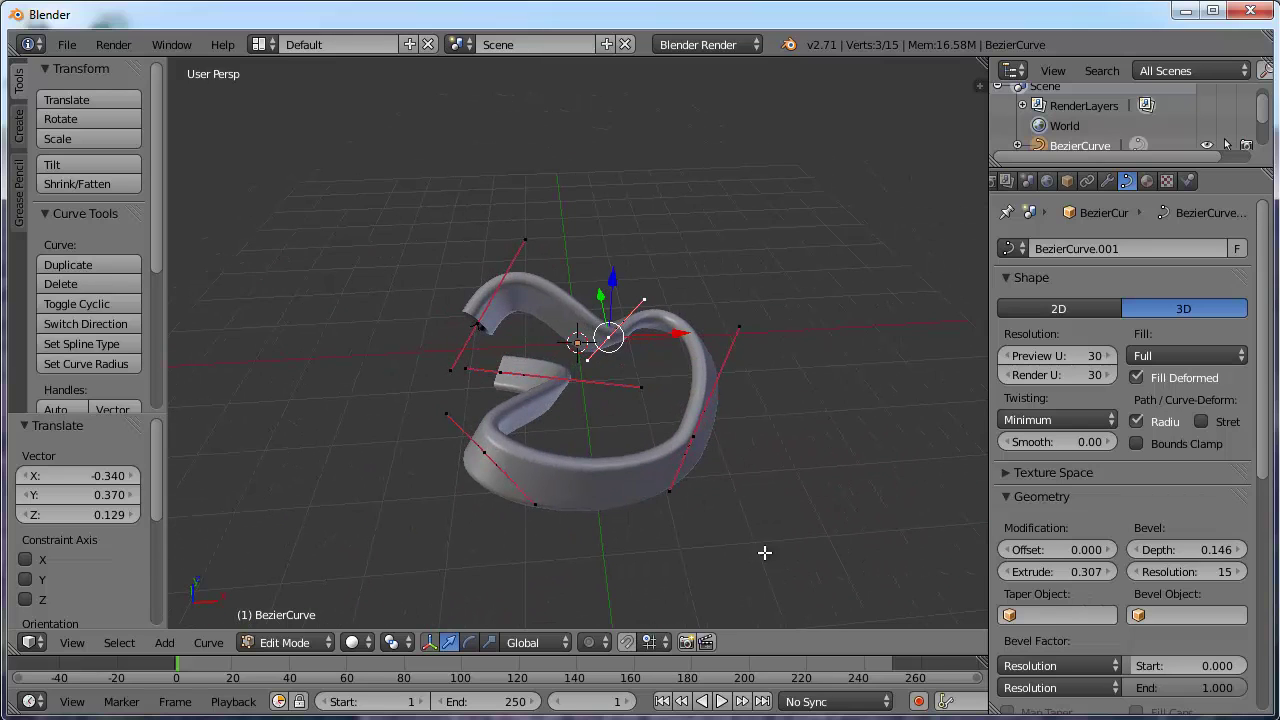
key(Tab)
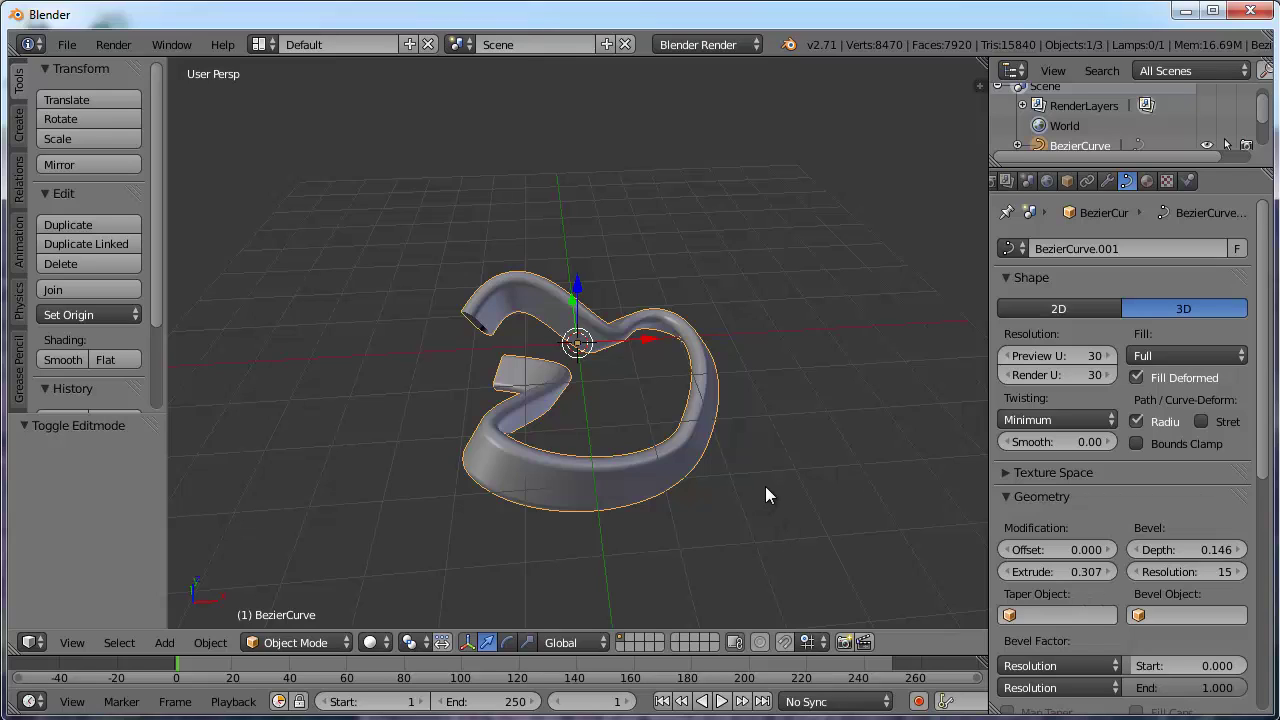
- Convert the ribbon curve to a mesh with Alt+C, without keeping the original curve
key(alt+c)
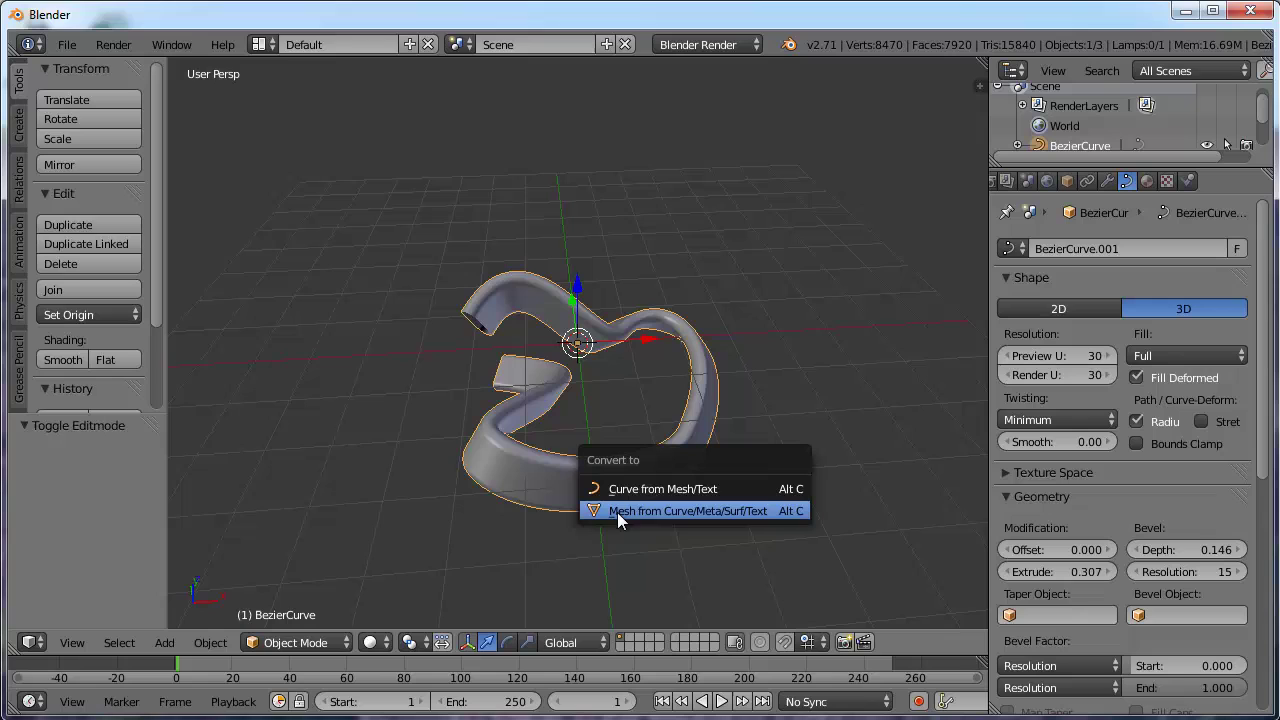
click(670, 510)
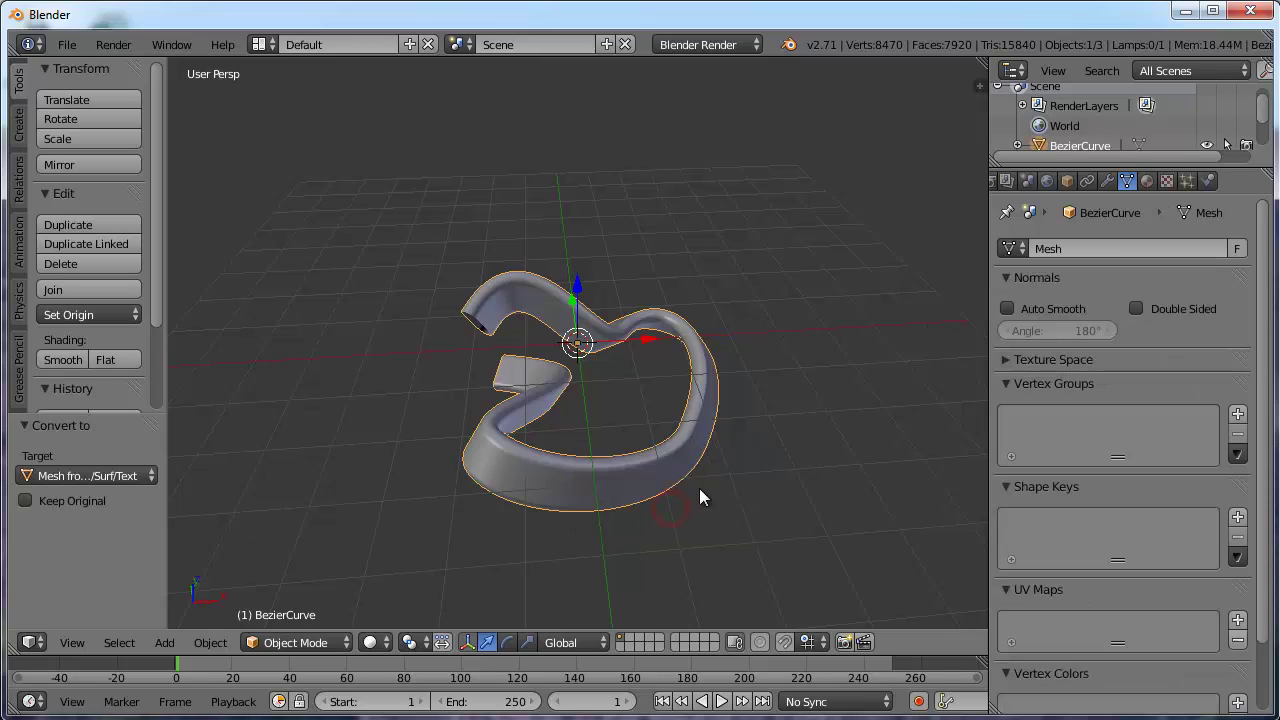
middle_drag(744, 486, 716, 551)
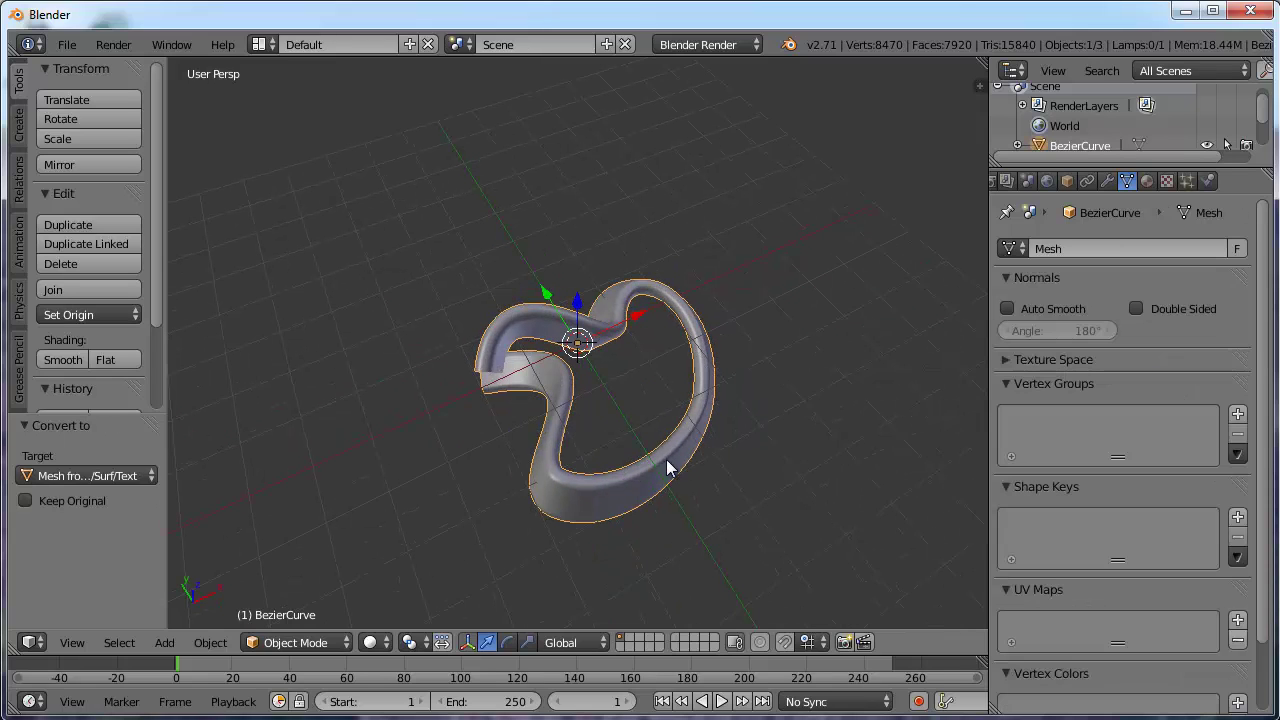
- Enter Edit Mode on the converted ribbon mesh and orbit around its geometry
key(Tab)
scroll(629, 414, up, 8)
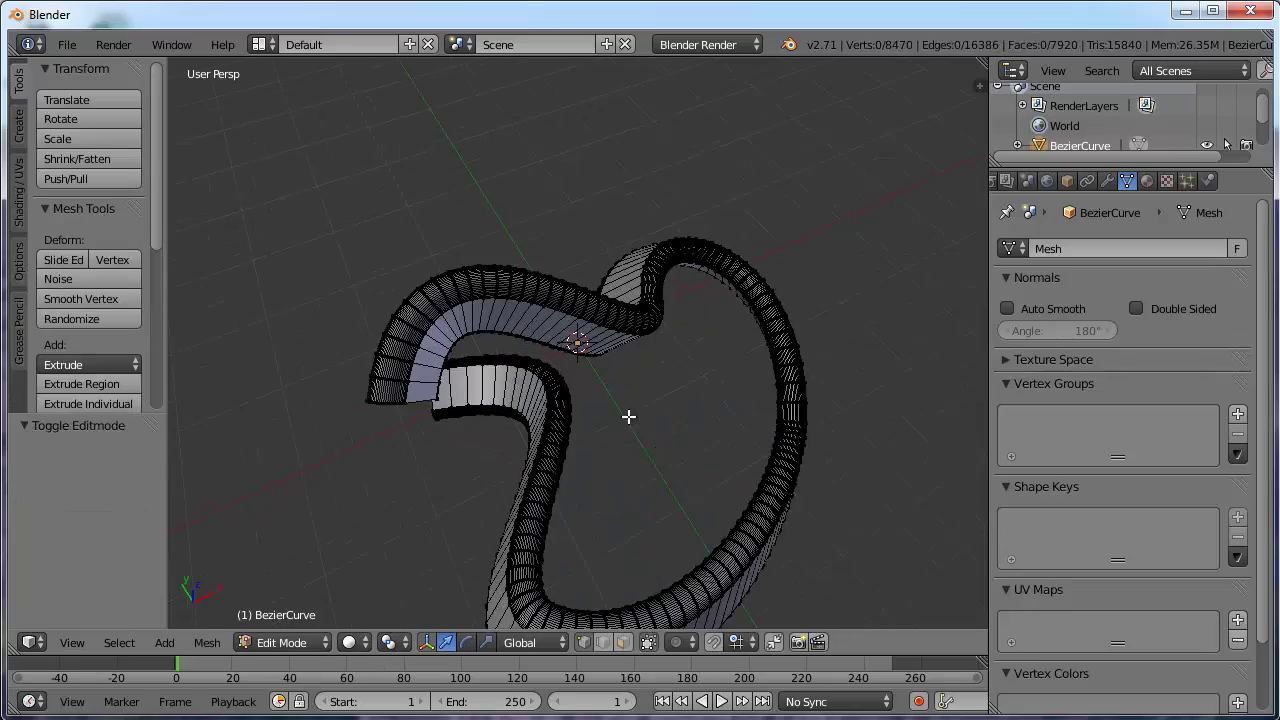
middle_drag(518, 345, 530, 368)
scroll(528, 367, down, 3)
middle_drag(702, 436, 508, 508)
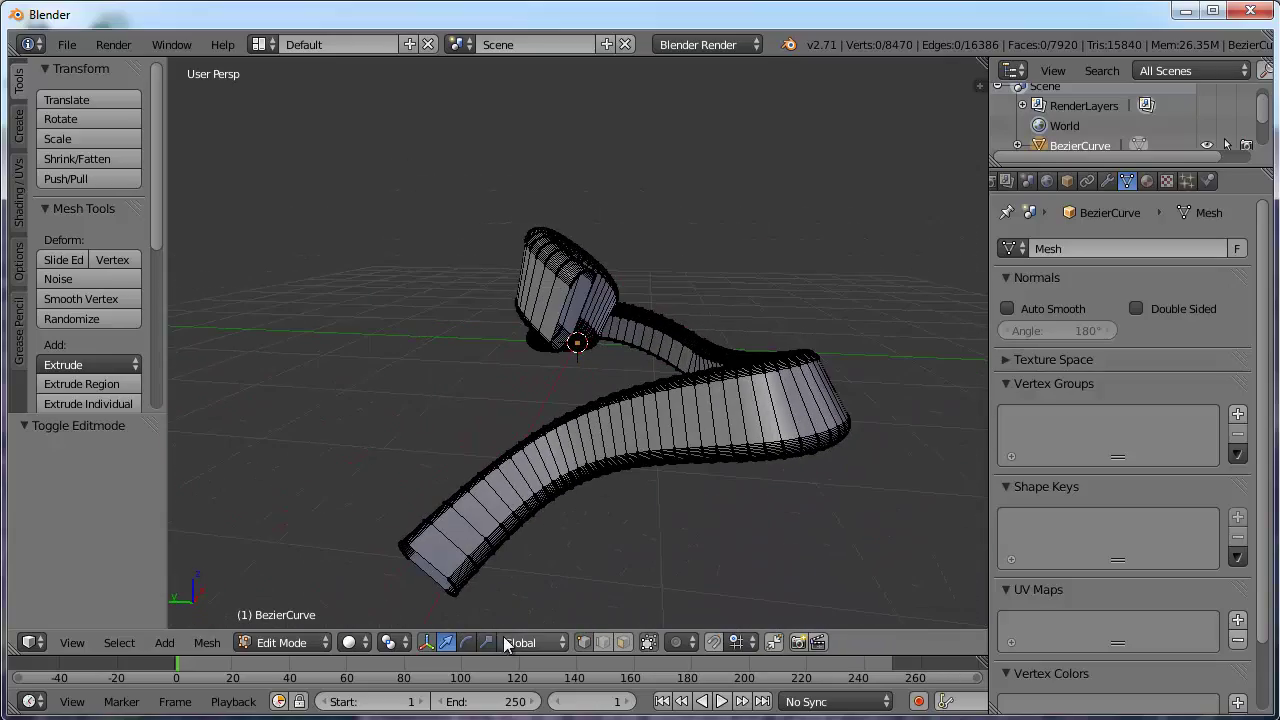
- Raise the ribbon's end face along Z, undo it, and return to Object Mode
click(622, 642)
right_click(424, 545)
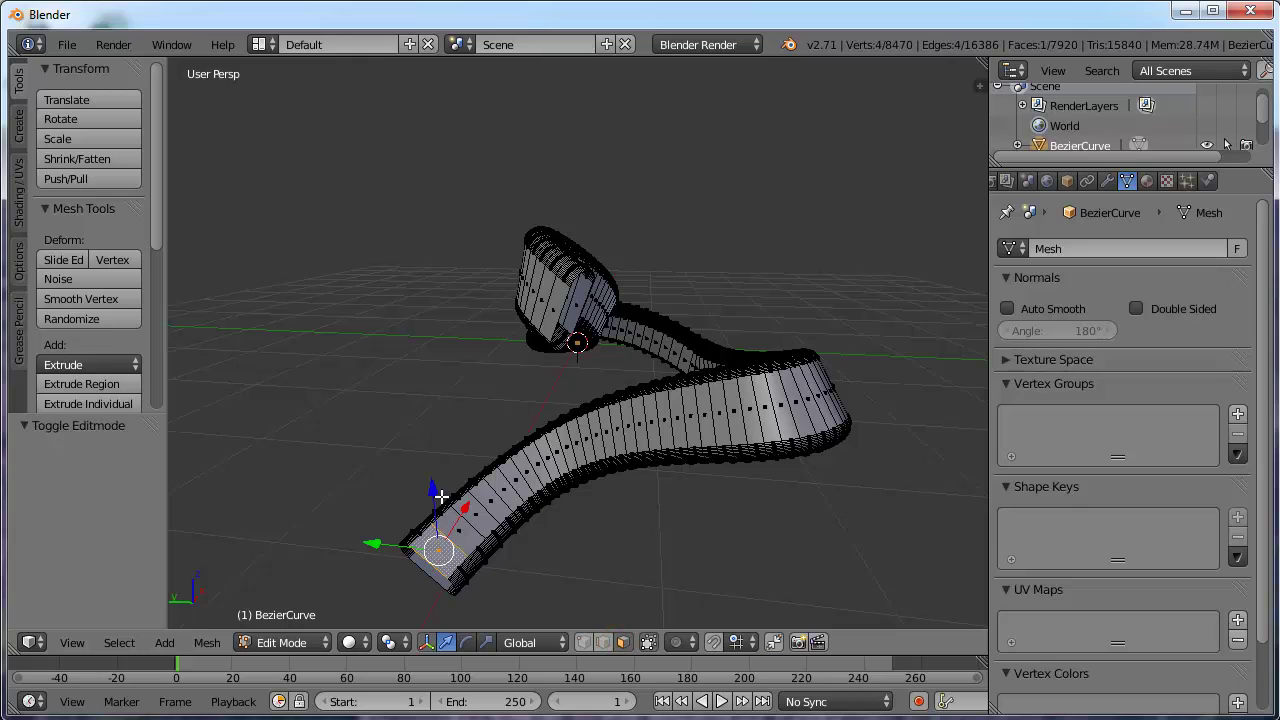
drag(441, 496, 480, 523)
middle_drag(480, 523, 604, 557)
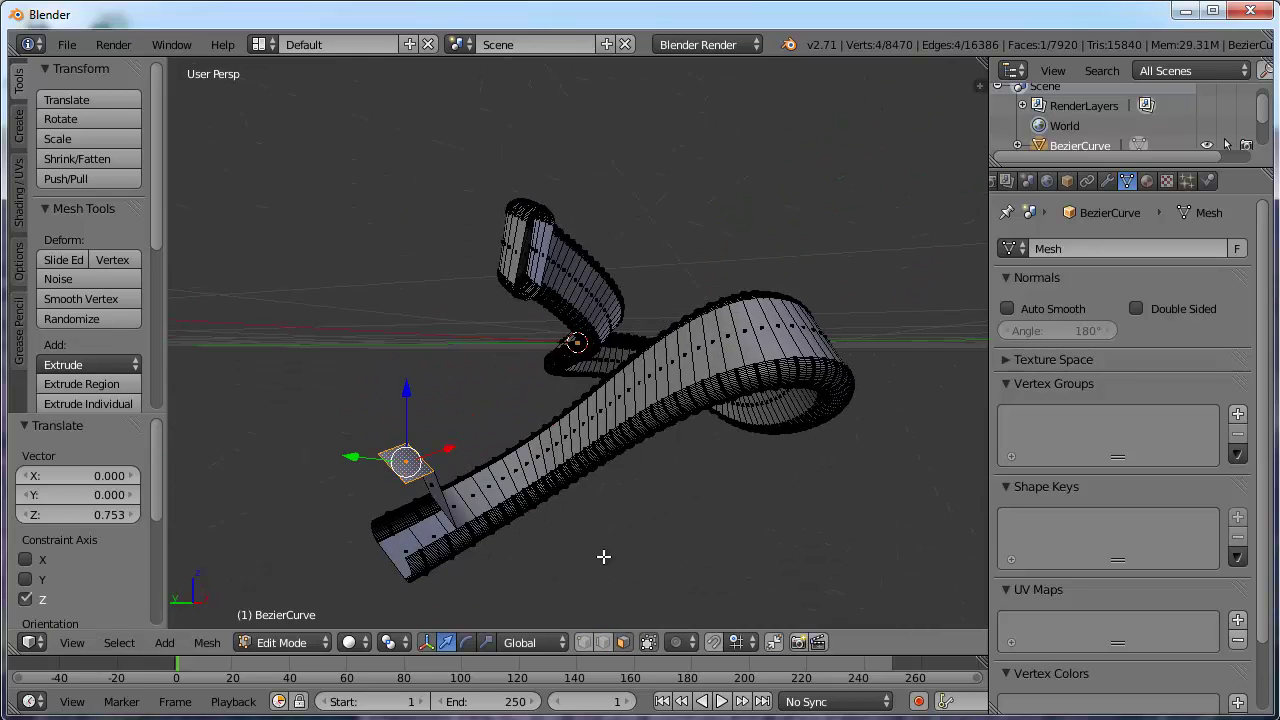
key(ctrl+z)
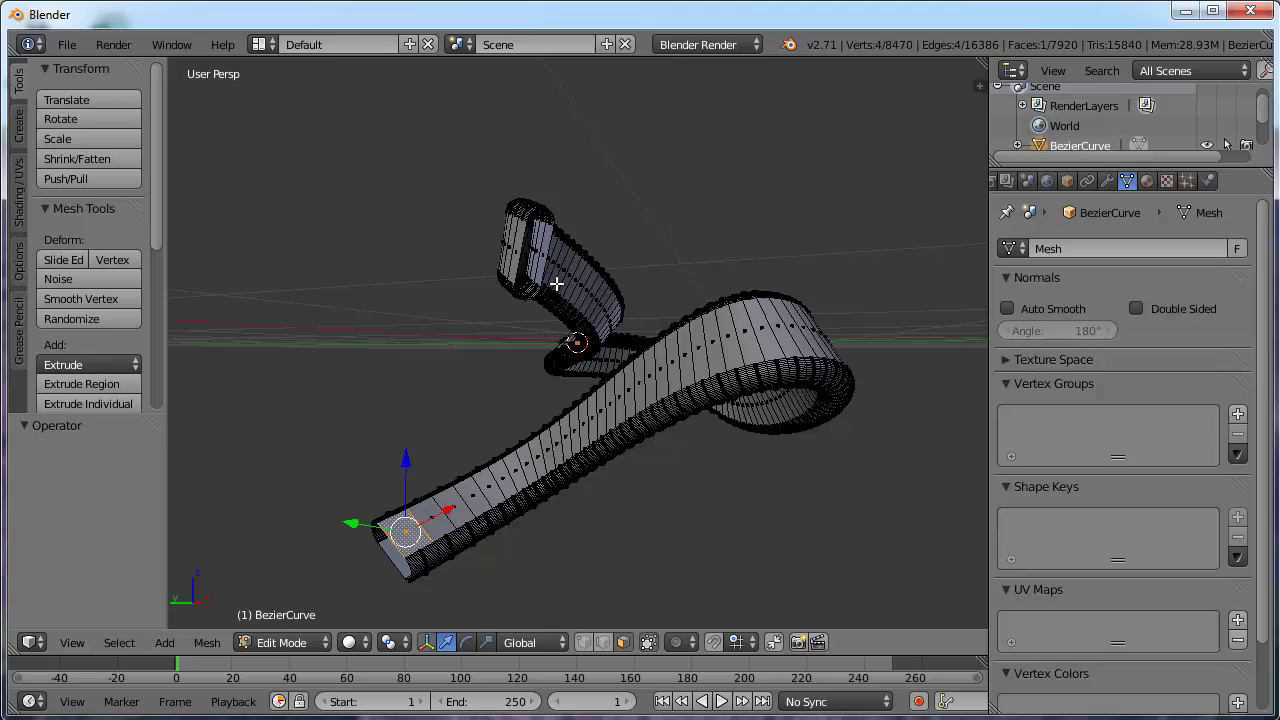
middle_drag(556, 284, 649, 429)
key(Tab)
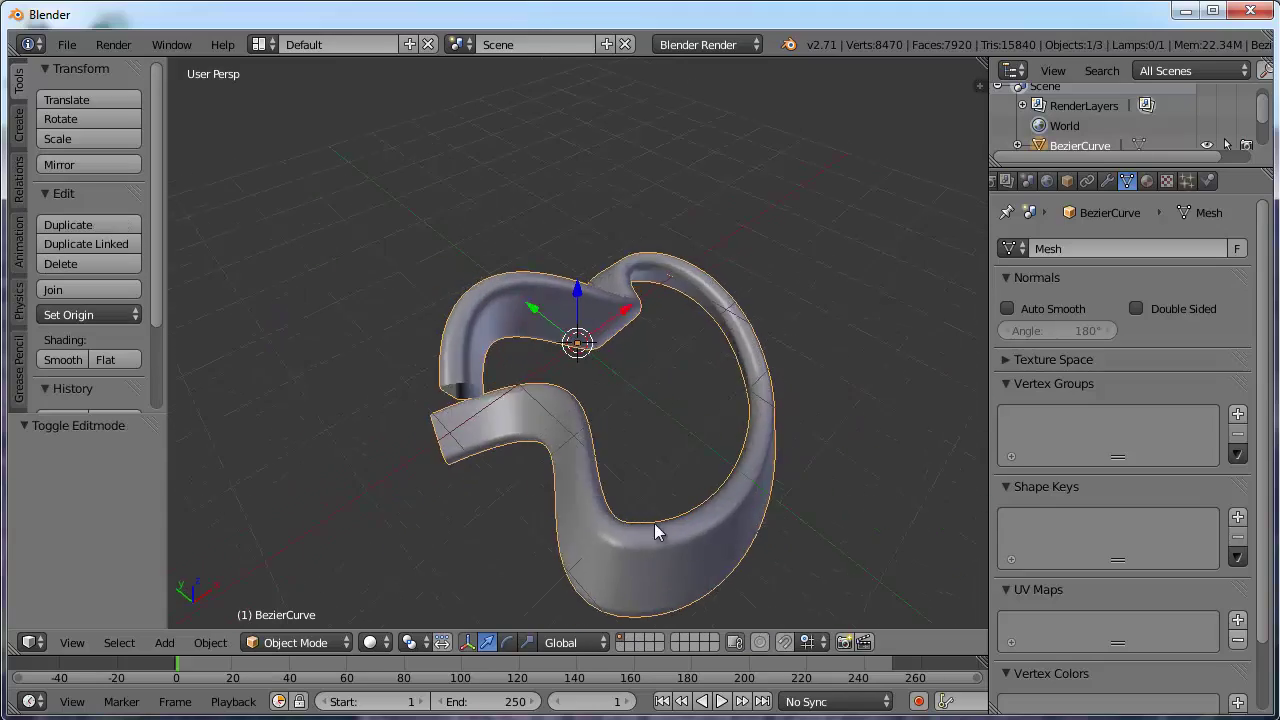